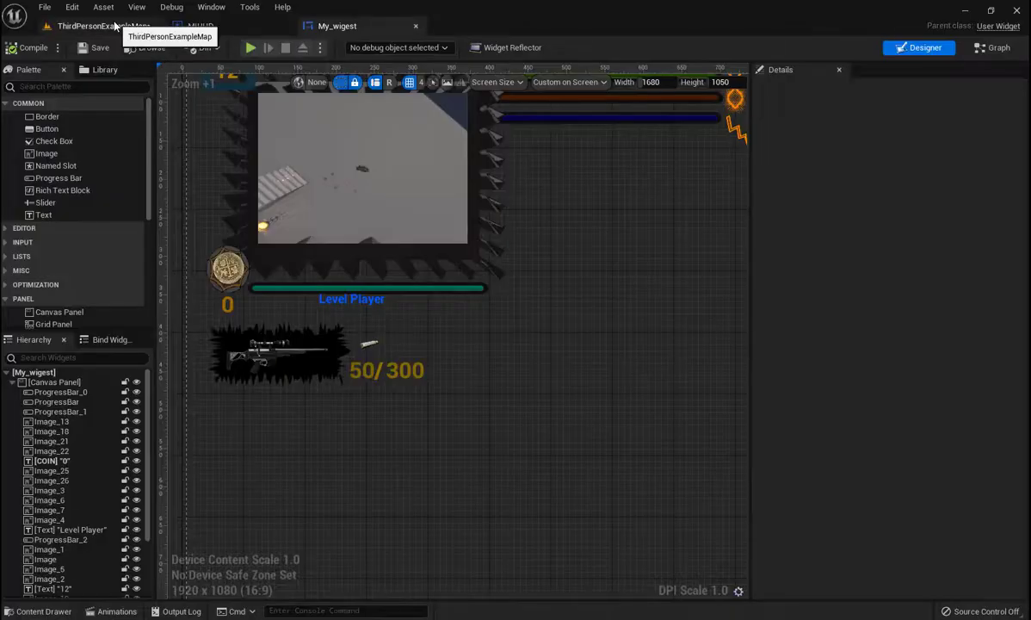
In the ThirdPersonExampleMap, select the ThirdPersonCharacter near the stairs and open its context menu.
click(110, 24)
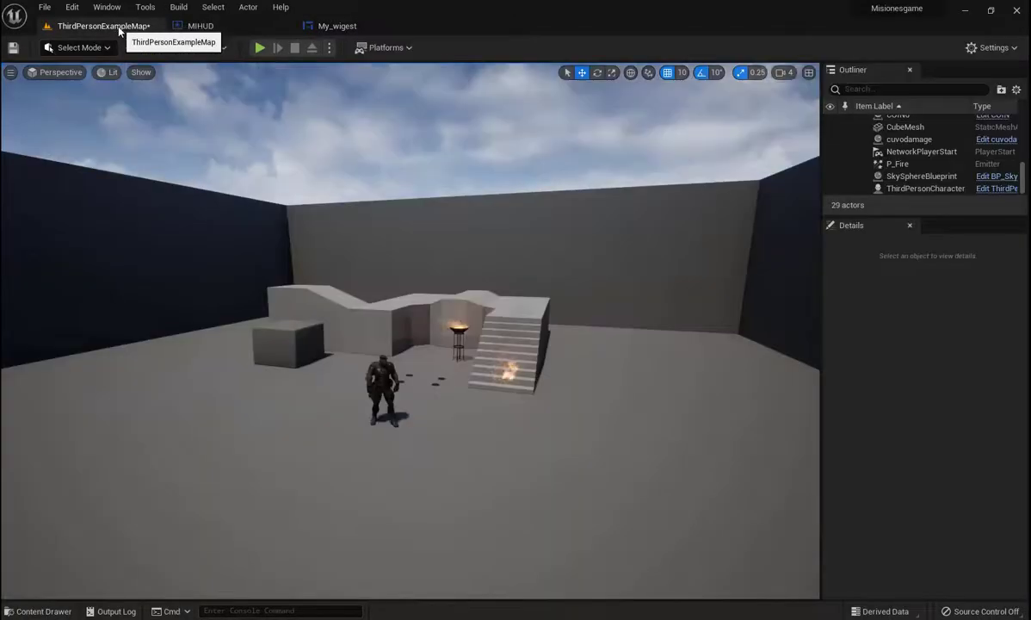
right_drag(463, 403, 463, 402)
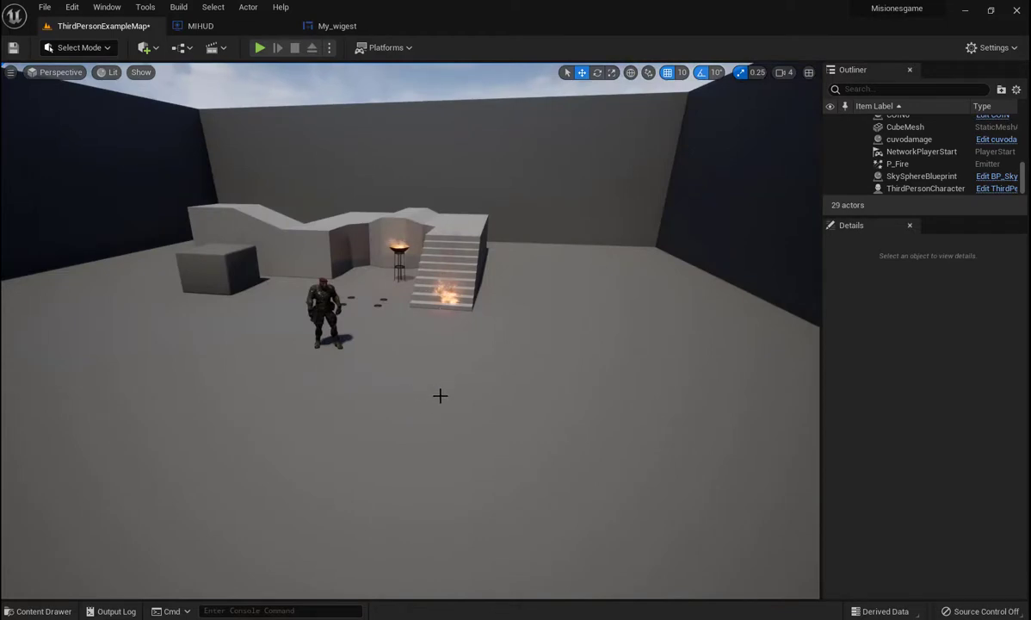
right_drag(398, 341, 398, 341)
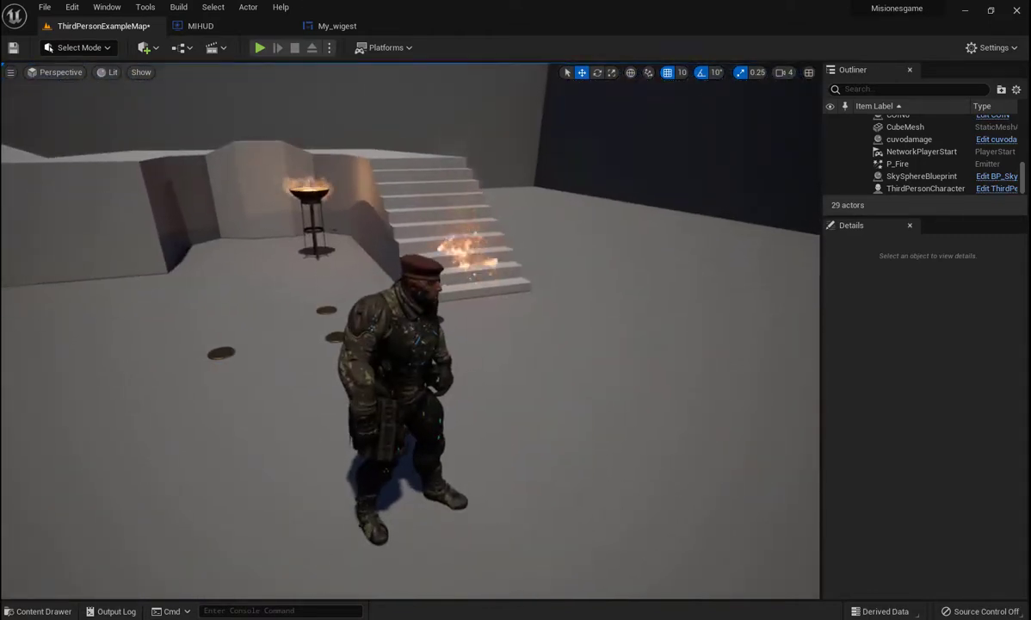
click(398, 341)
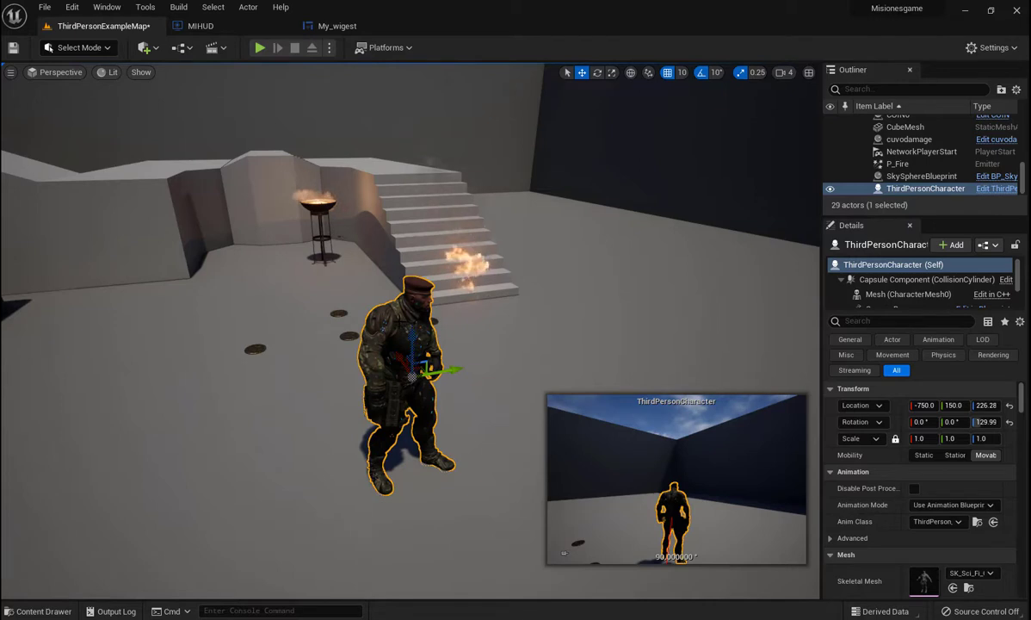
right_click(405, 322)
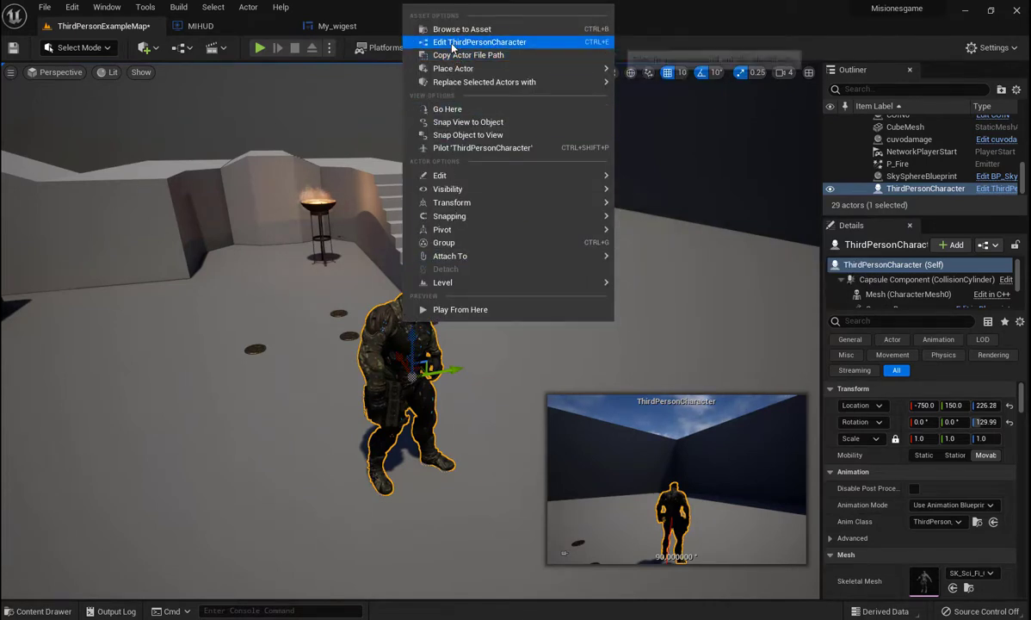
Edit the ThirdPersonCharacter blueprint and frame empty Event Graph space below the Event Tick chain.
click(442, 45)
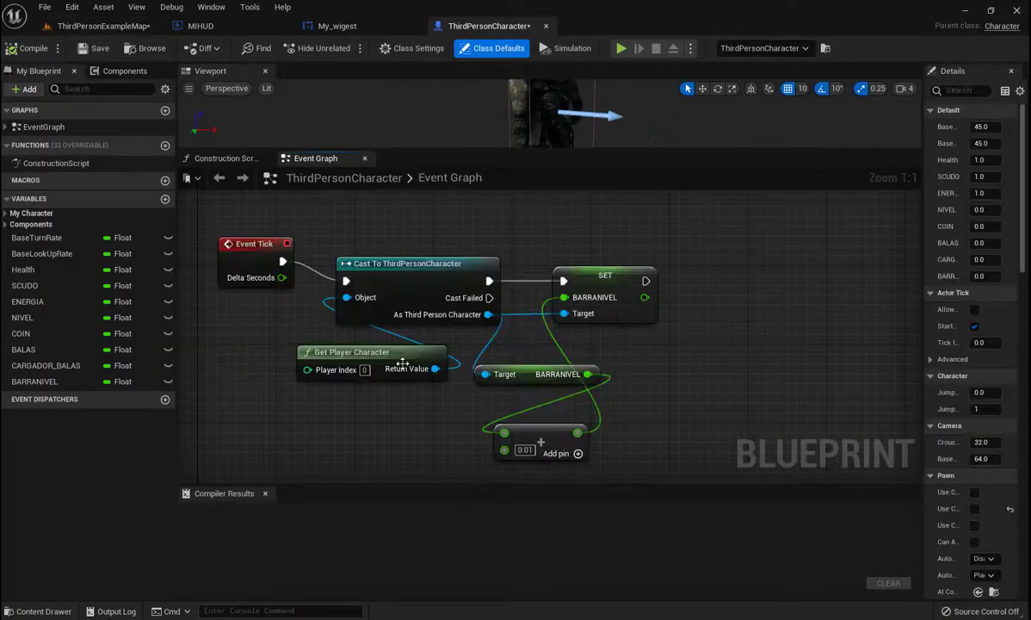
scroll(406, 451, down, 1)
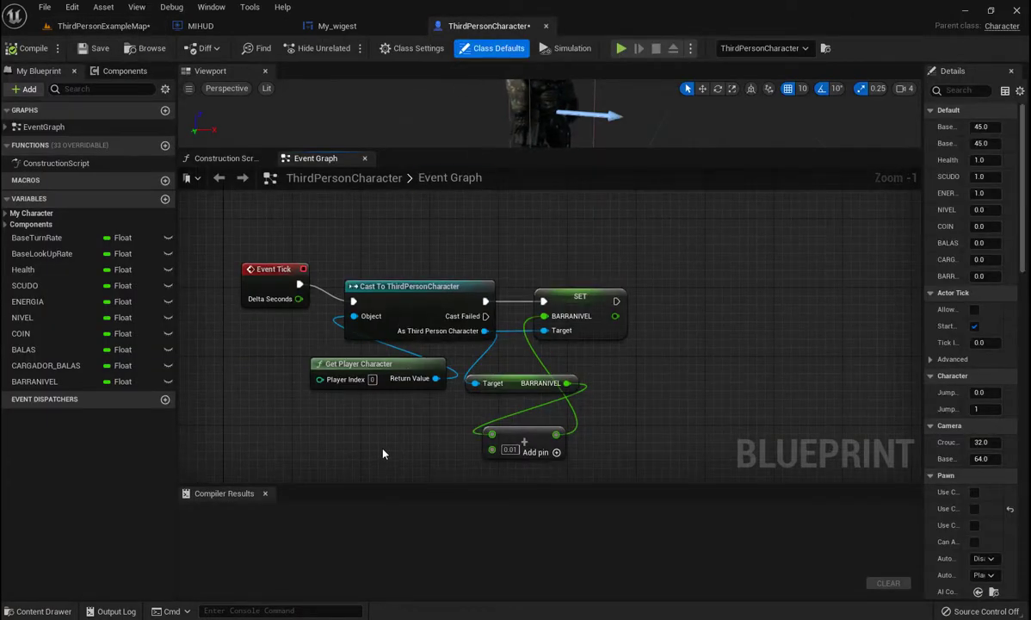
mouse_move(383, 453)
right_down()
mouse_move(390, 438)
mouse_move(495, 387)
mouse_move(498, 330)
mouse_move(476, 291)
mouse_move(475, 256)
right_up()
scroll(472, 391, down, 1)
scroll(485, 411, down, 2)
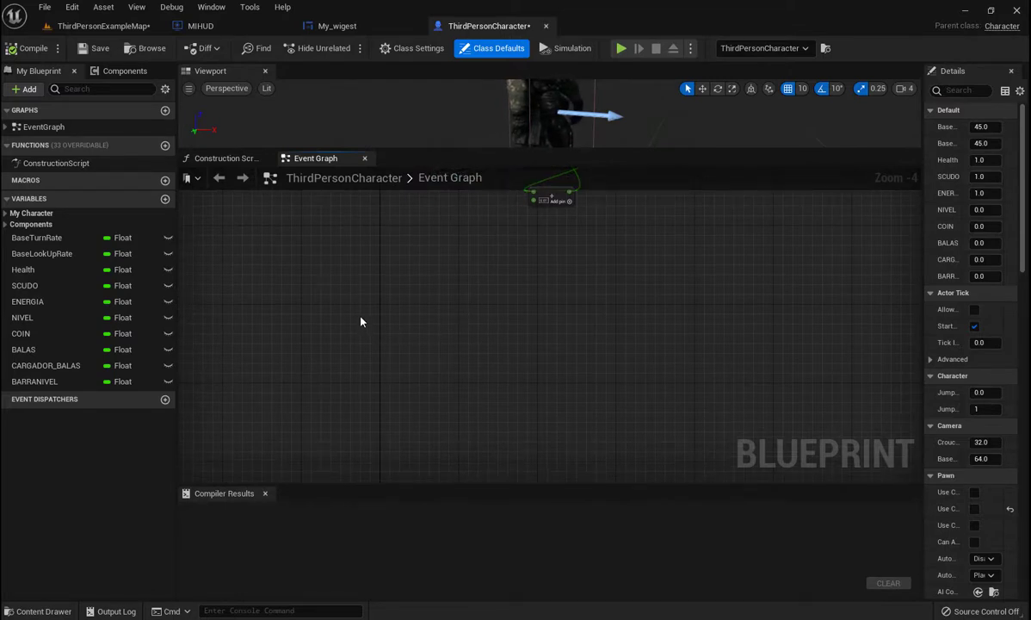
right_drag(361, 313, 375, 338)
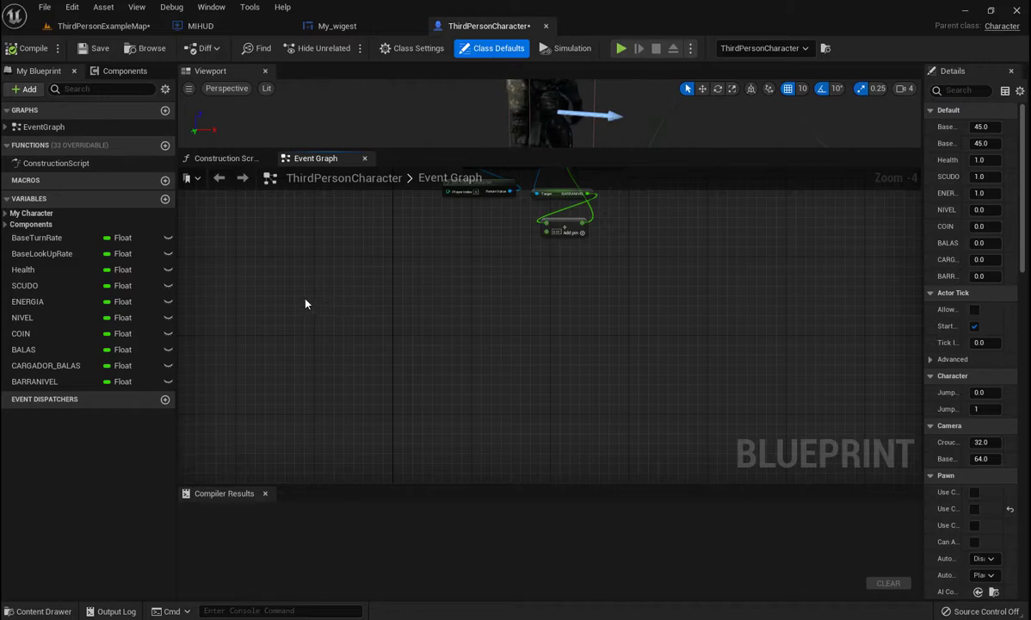
Add a C keyboard event node to the Event Graph via a 'c keyb' search.
right_click(401, 341)
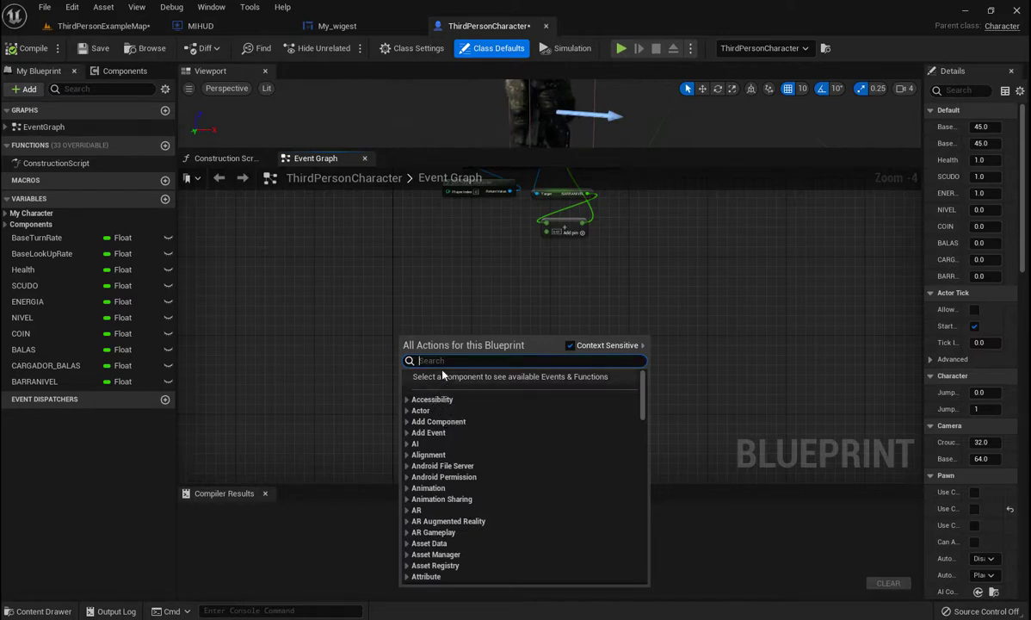
text(c)
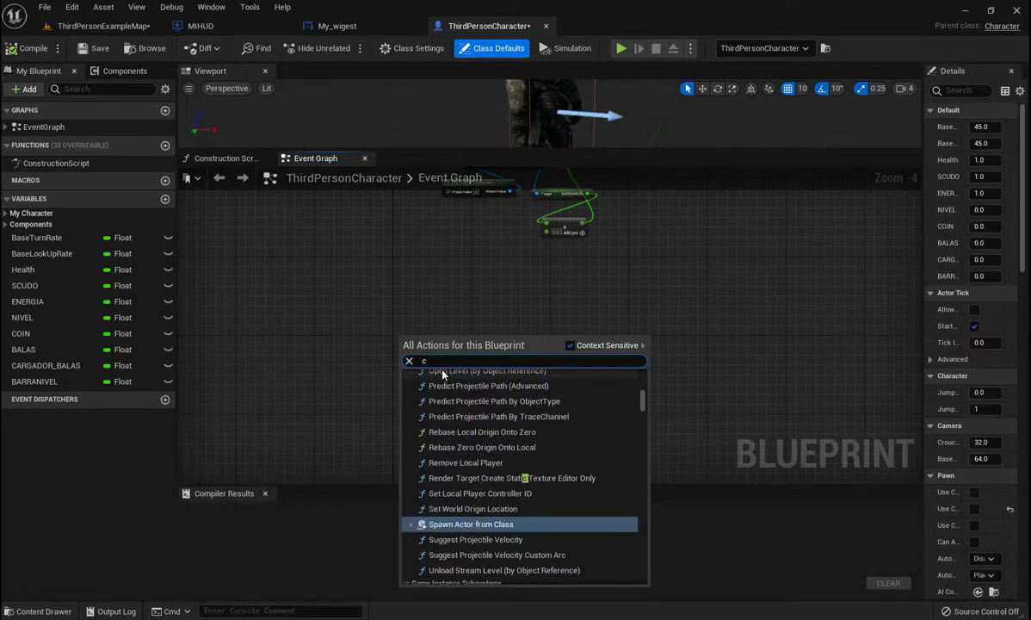
text( key)
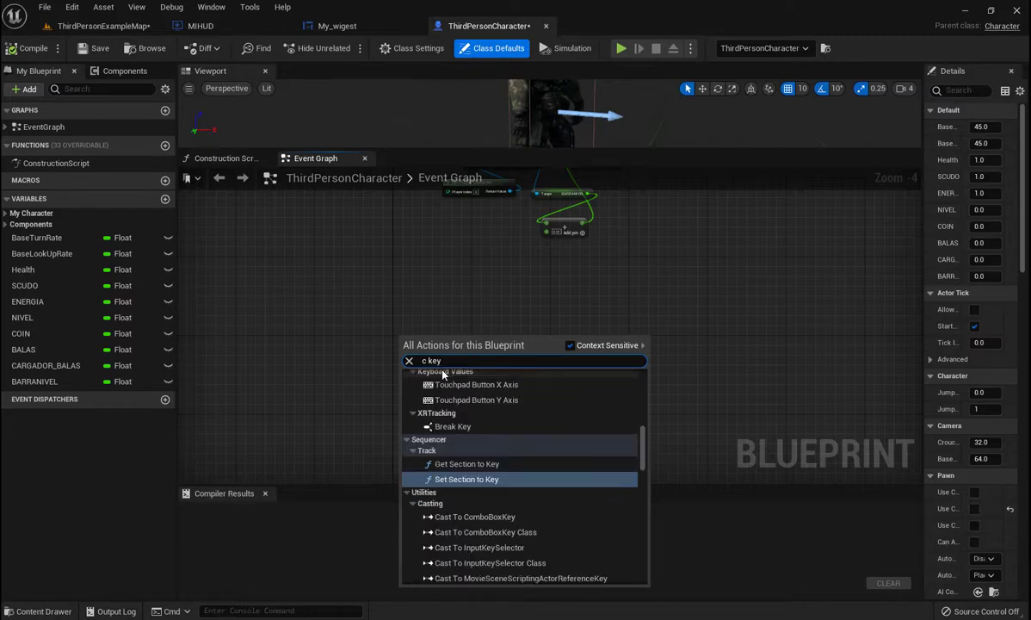
text(b)
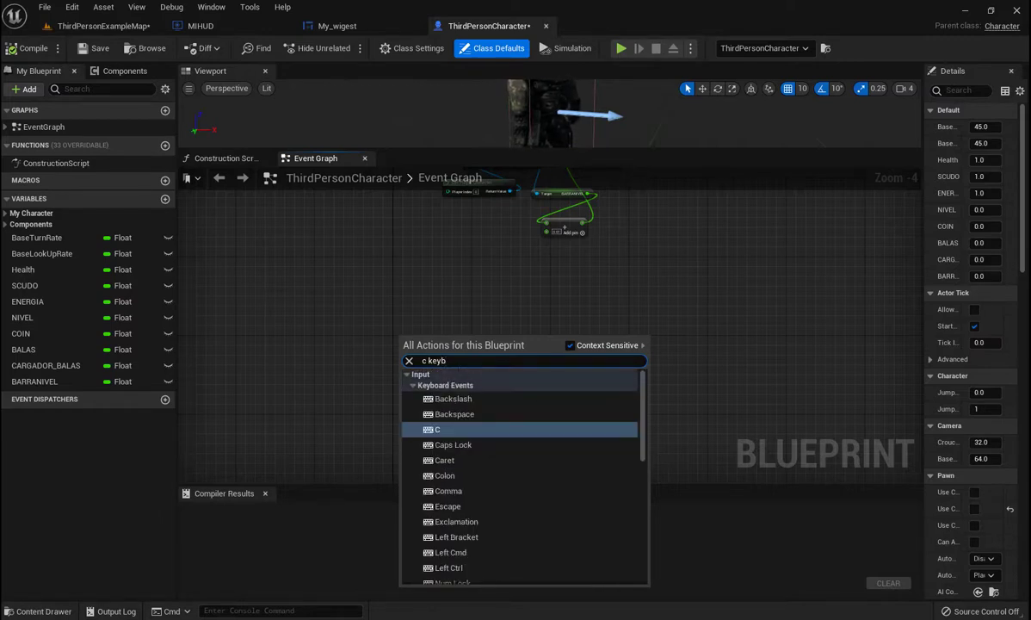
click(438, 431)
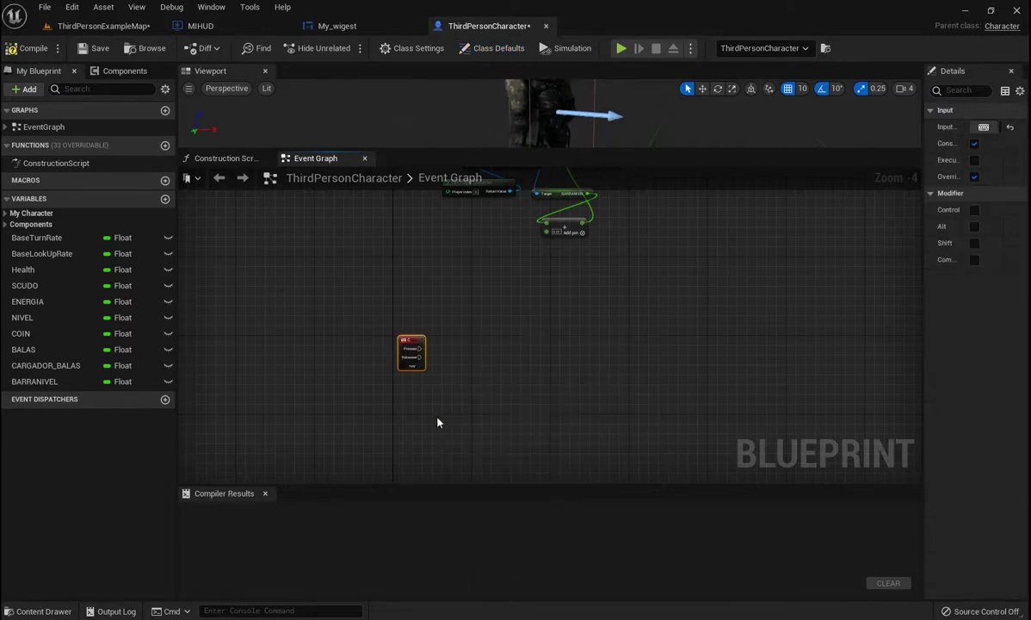
scroll(437, 421, up, 3)
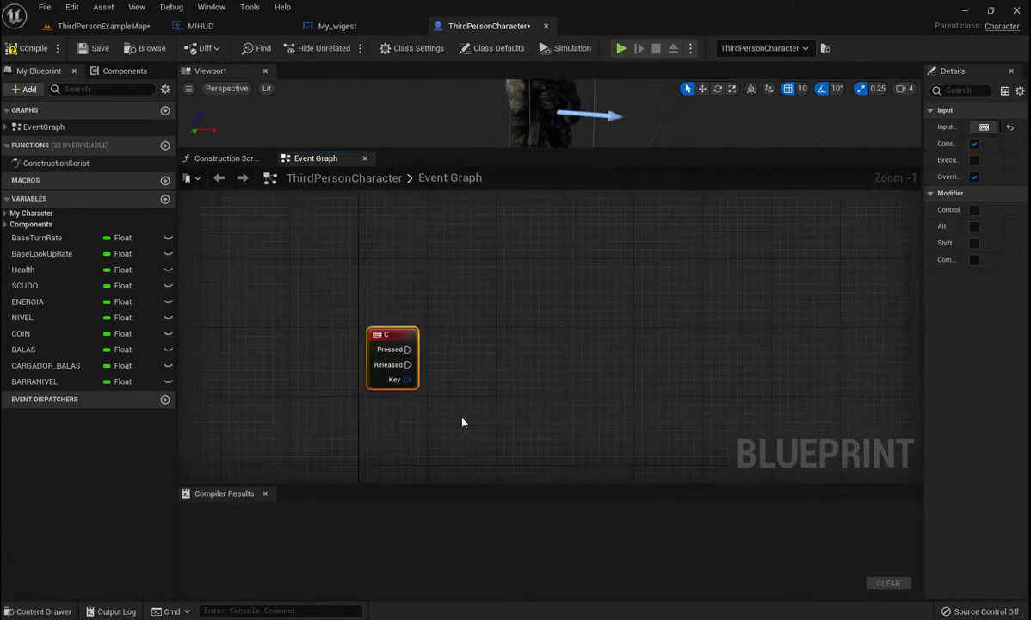
right_drag(434, 430, 334, 318)
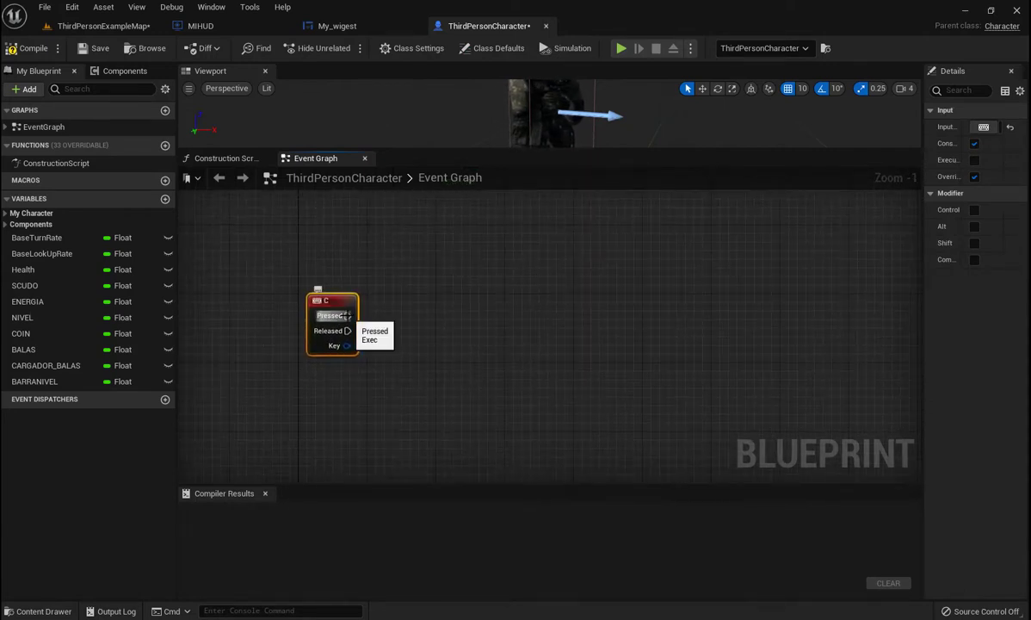
Wire a new Flip Flop node from the C event's Pressed output and tidy both nodes.
drag(348, 315, 401, 322)
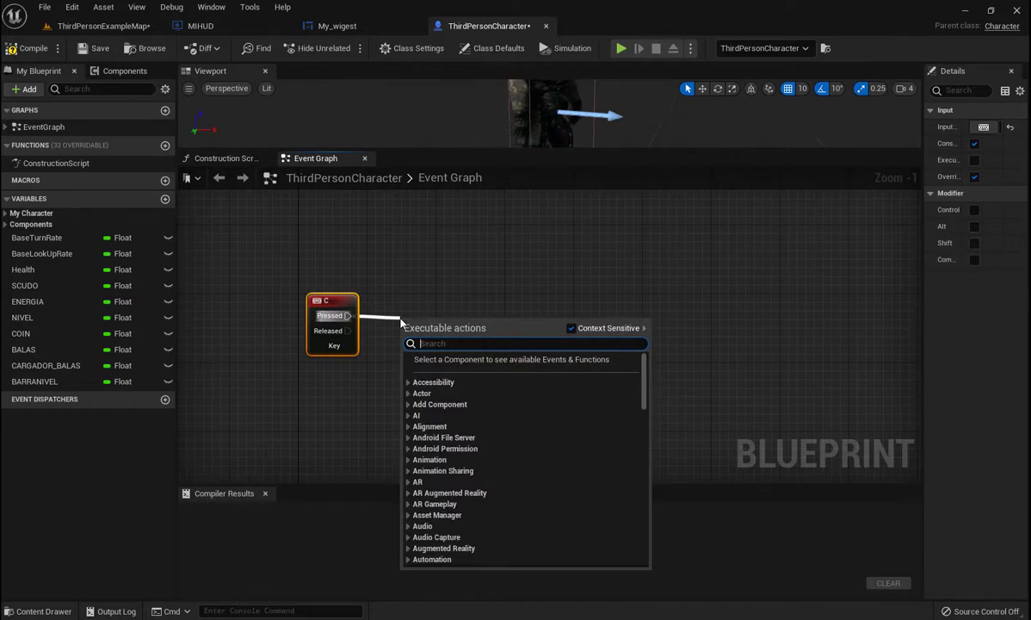
text(fli)
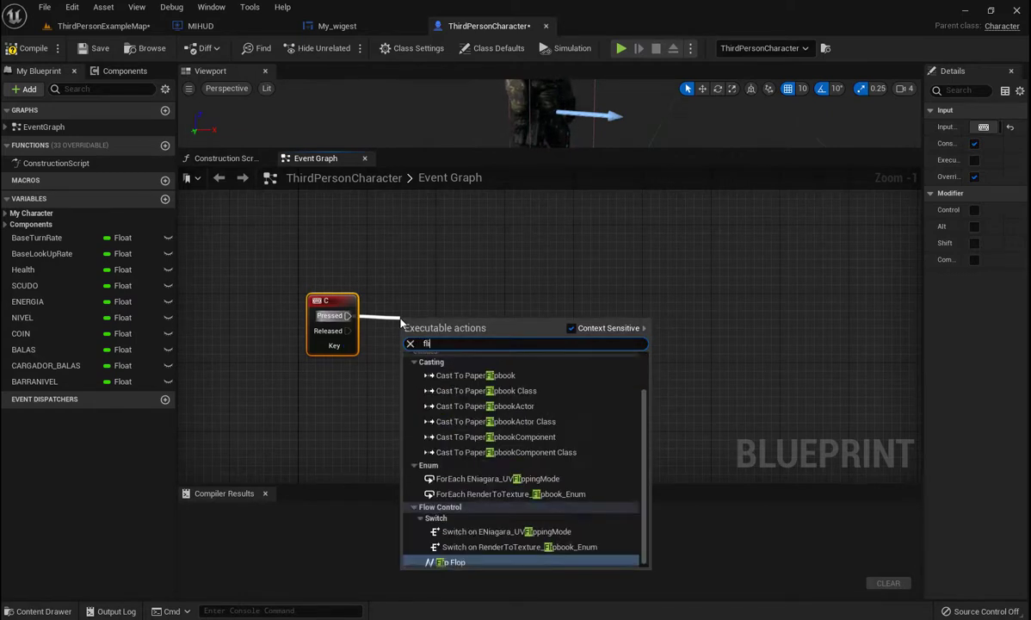
text(pfl)
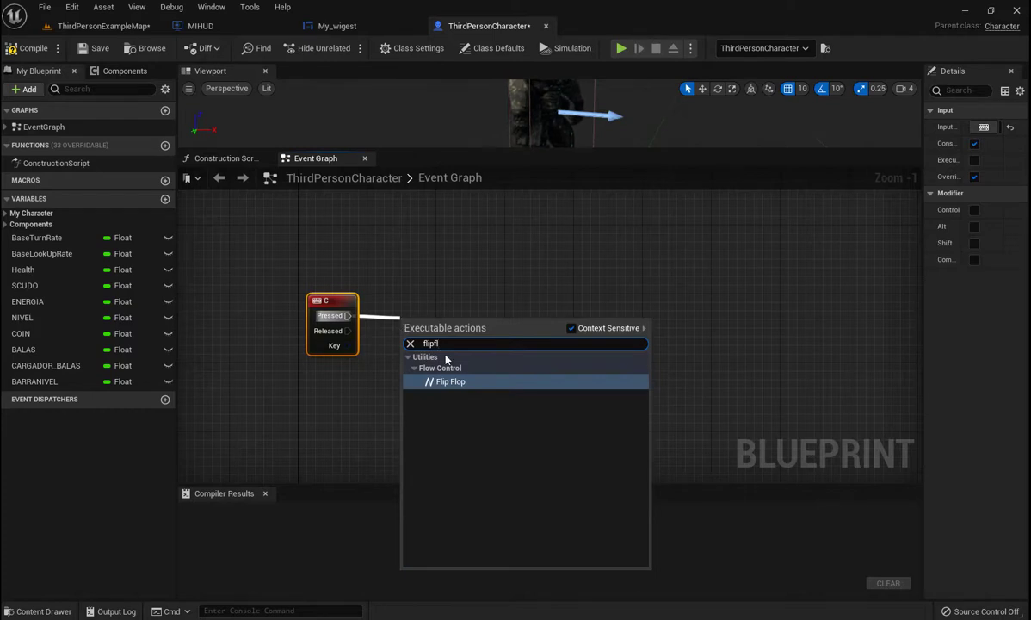
click(455, 384)
right_drag(431, 430, 358, 415)
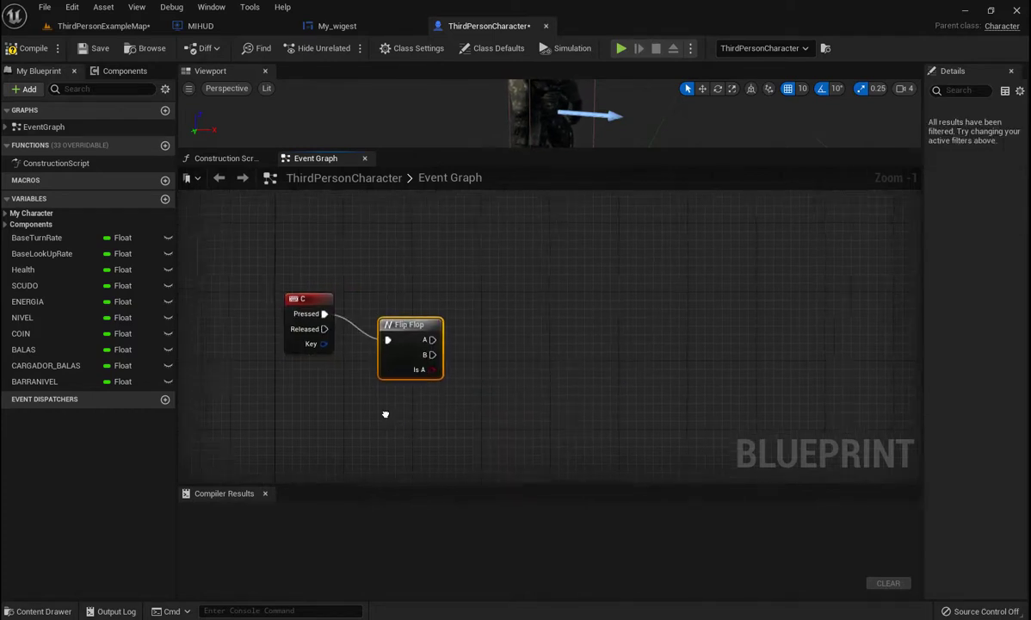
drag(354, 314, 337, 288)
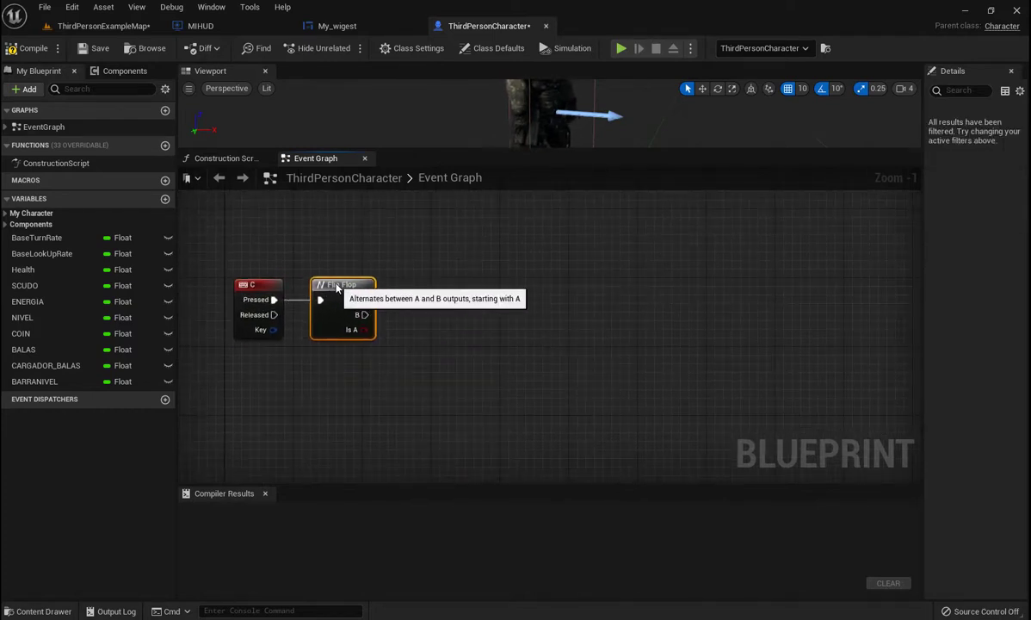
mouse_move(389, 371)
right_down()
mouse_move(430, 395)
mouse_move(411, 406)
mouse_move(432, 402)
right_up()
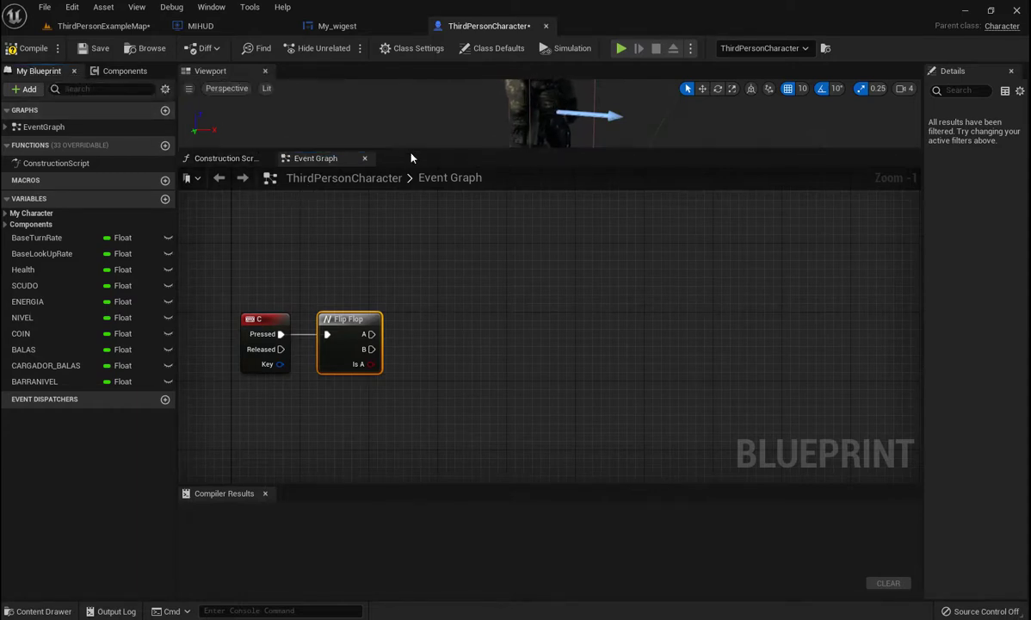
Find FollowCamera in the Components panel and drag it into the Event Graph as a getter.
drag(410, 151, 413, 264)
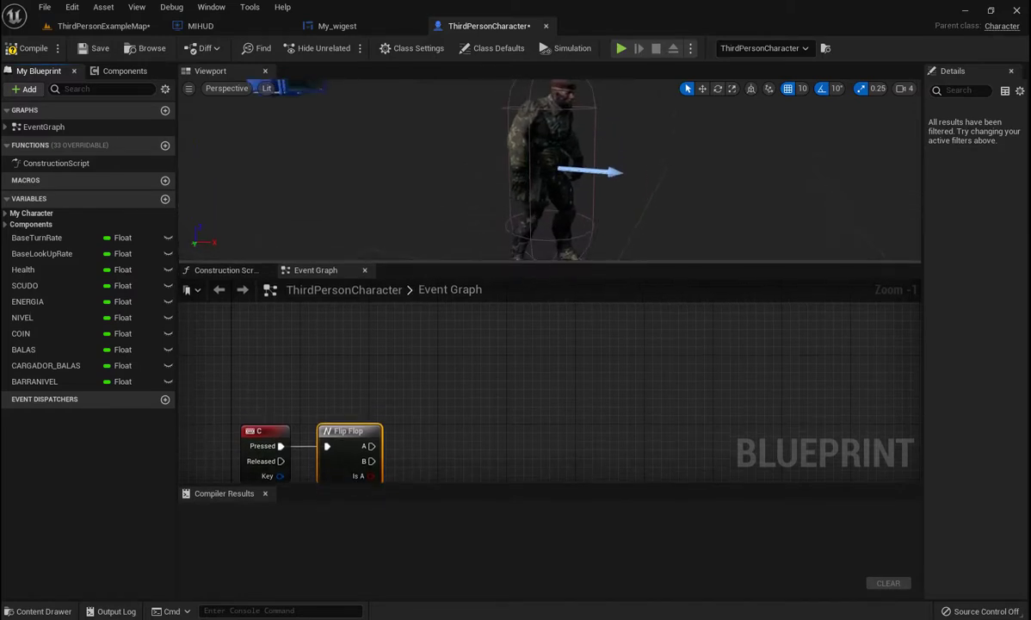
click(538, 163)
click(128, 72)
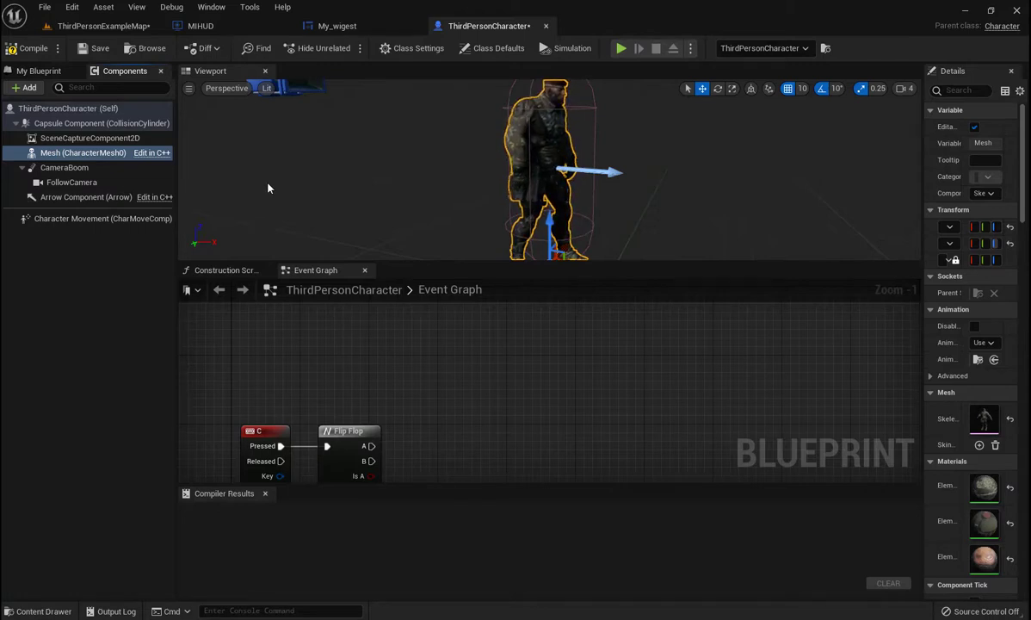
click(294, 93)
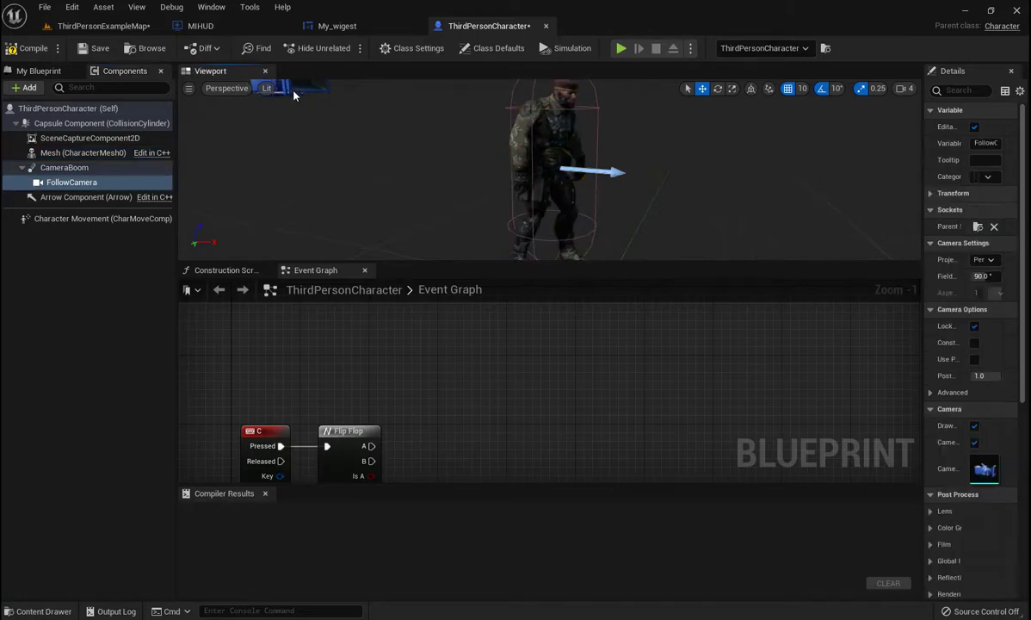
right_drag(306, 140, 303, 107)
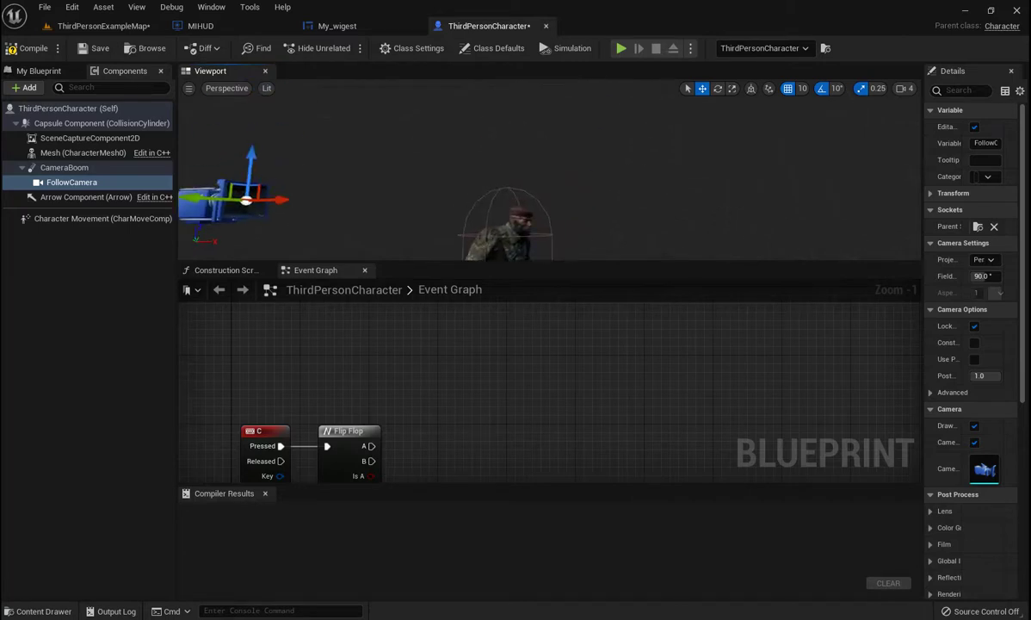
right_drag(182, 199, 190, 237)
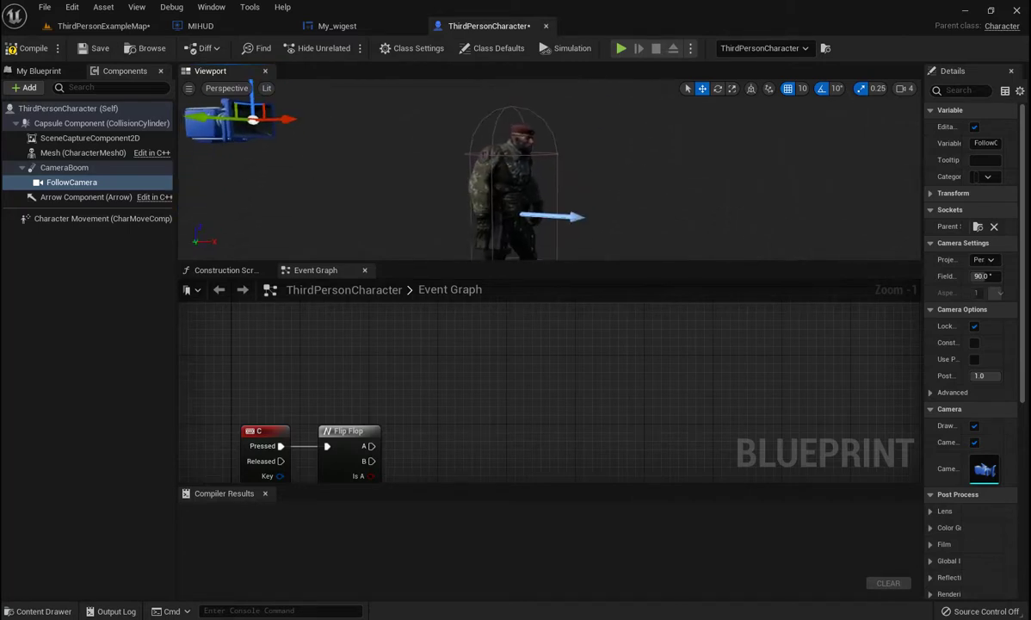
right_drag(410, 355, 406, 330)
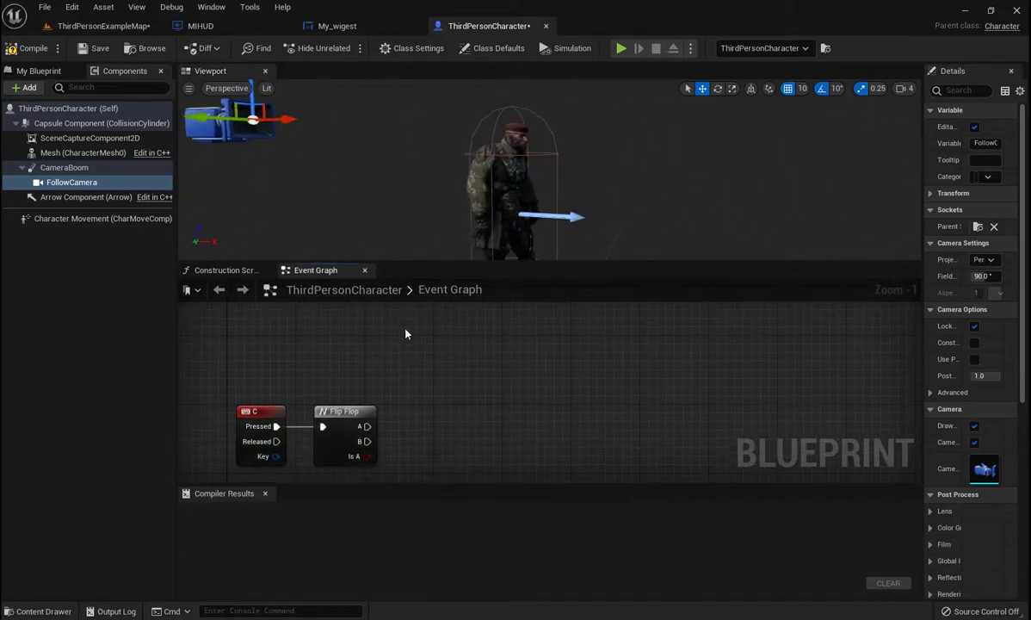
mouse_move(69, 189)
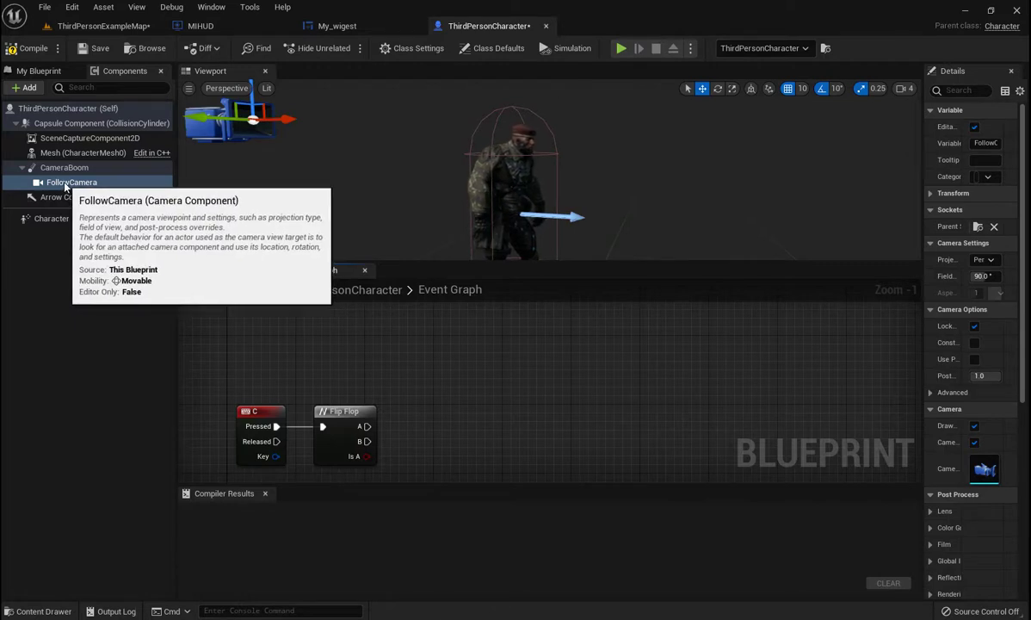
drag(69, 185, 358, 361)
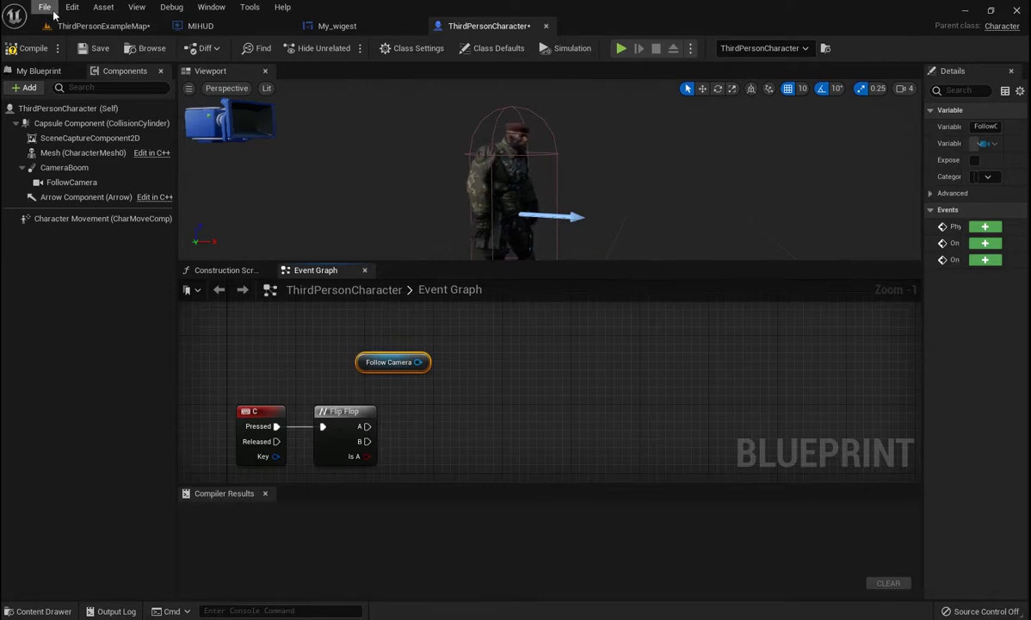
Add a new Camera component to the character, keeping its default name.
click(31, 89)
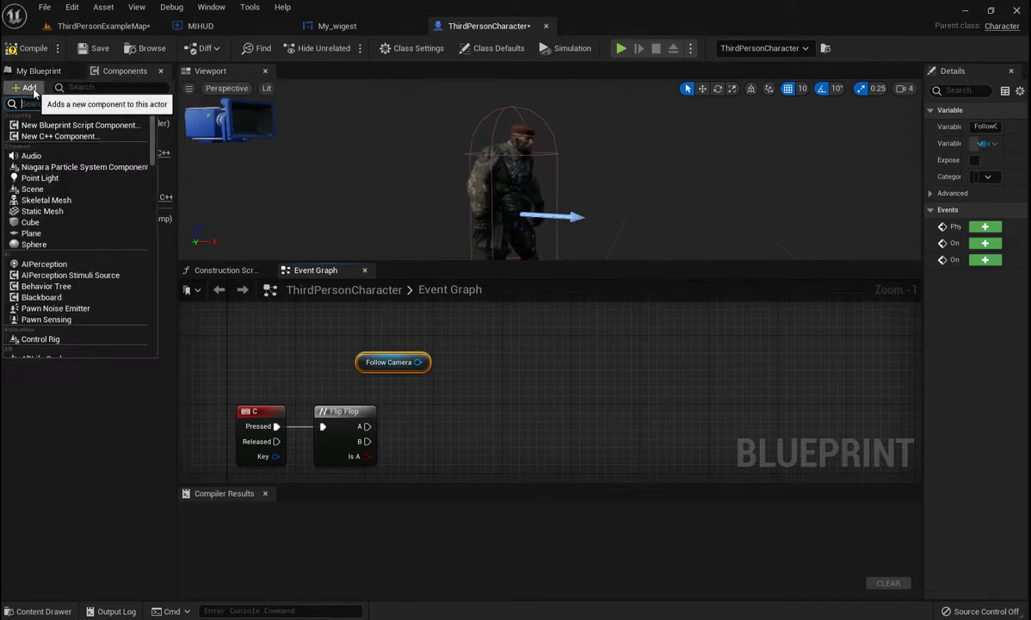
text(ca)
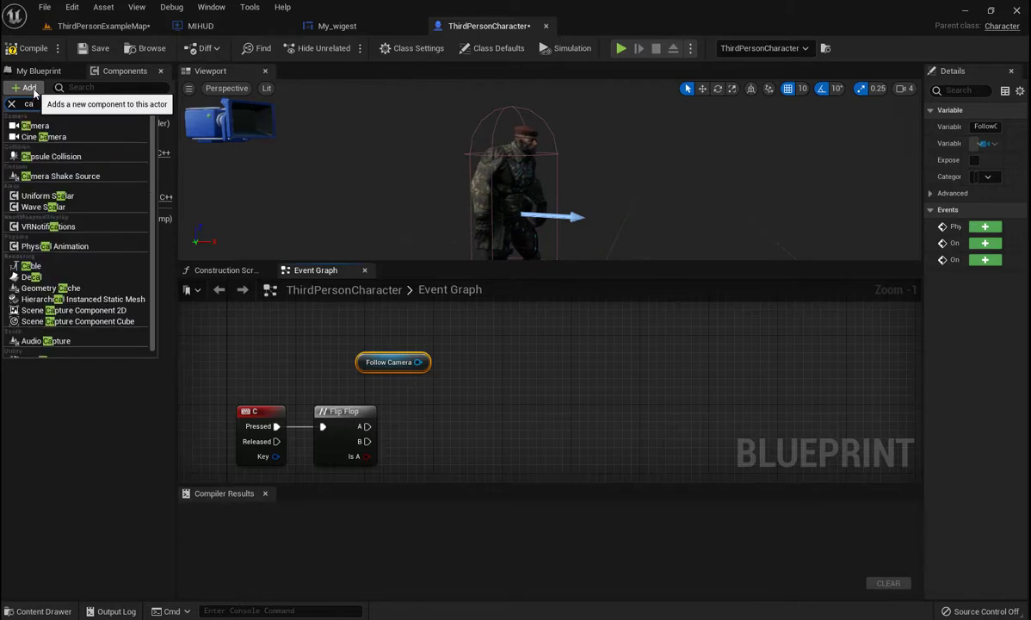
text(me)
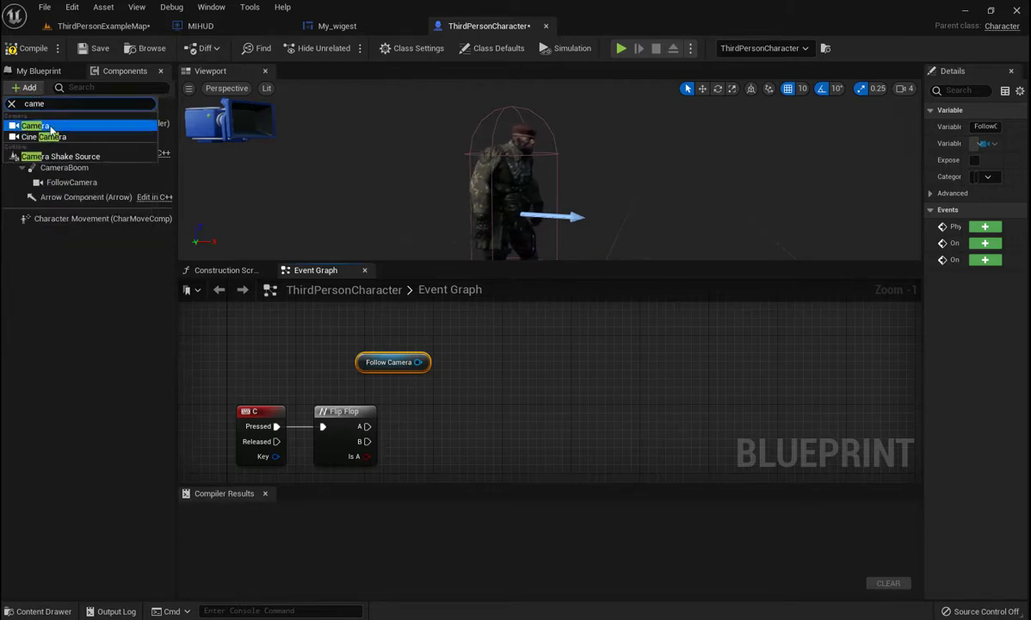
click(38, 126)
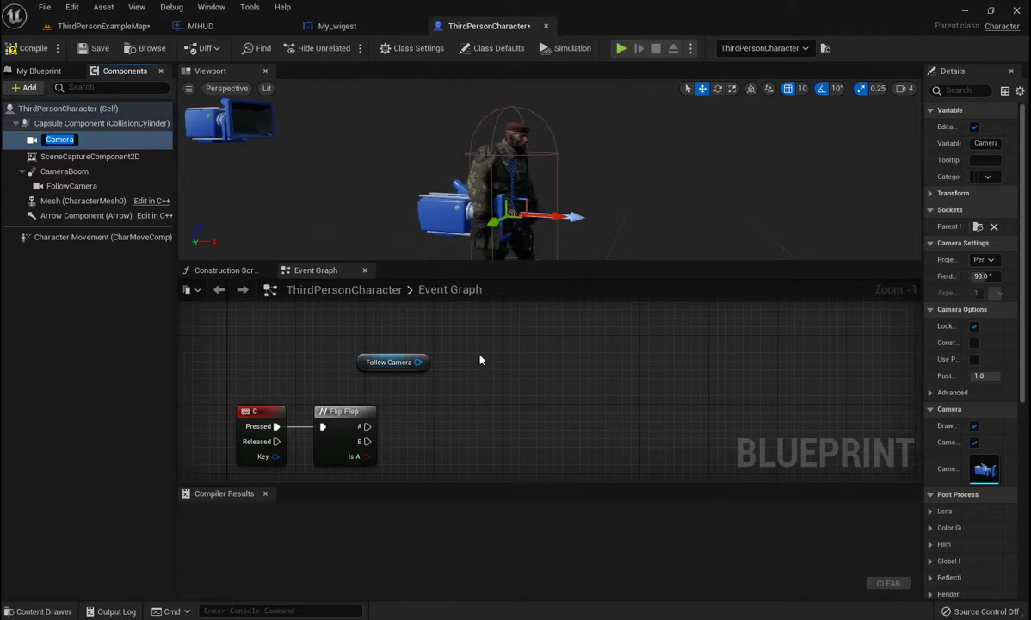
click(513, 171)
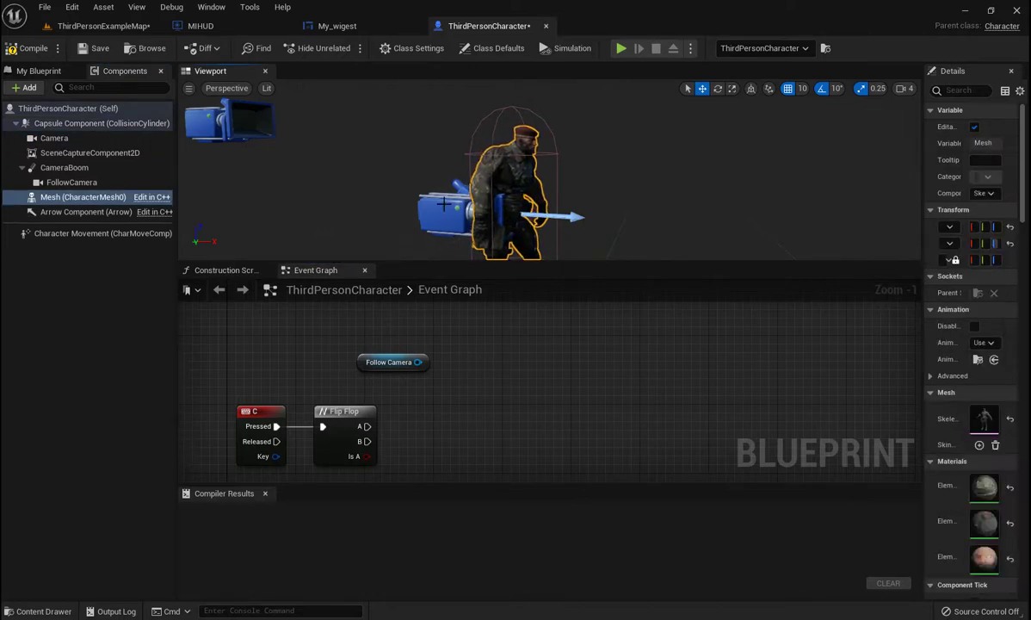
Move the new Camera up and forward onto the character's head, then widen Details.
click(511, 162)
drag(512, 162, 520, 88)
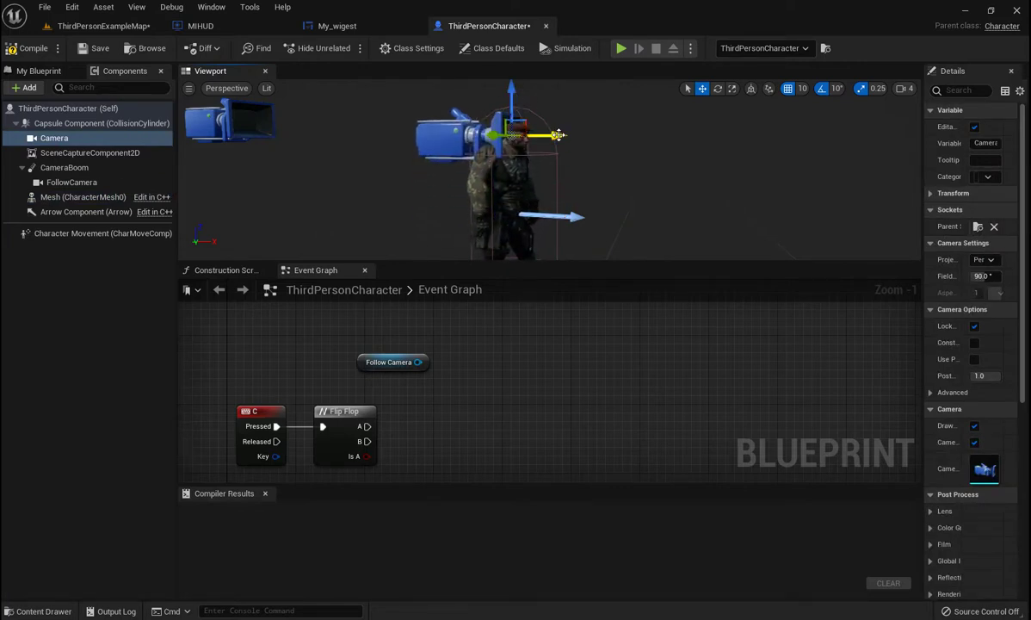
drag(551, 135, 583, 152)
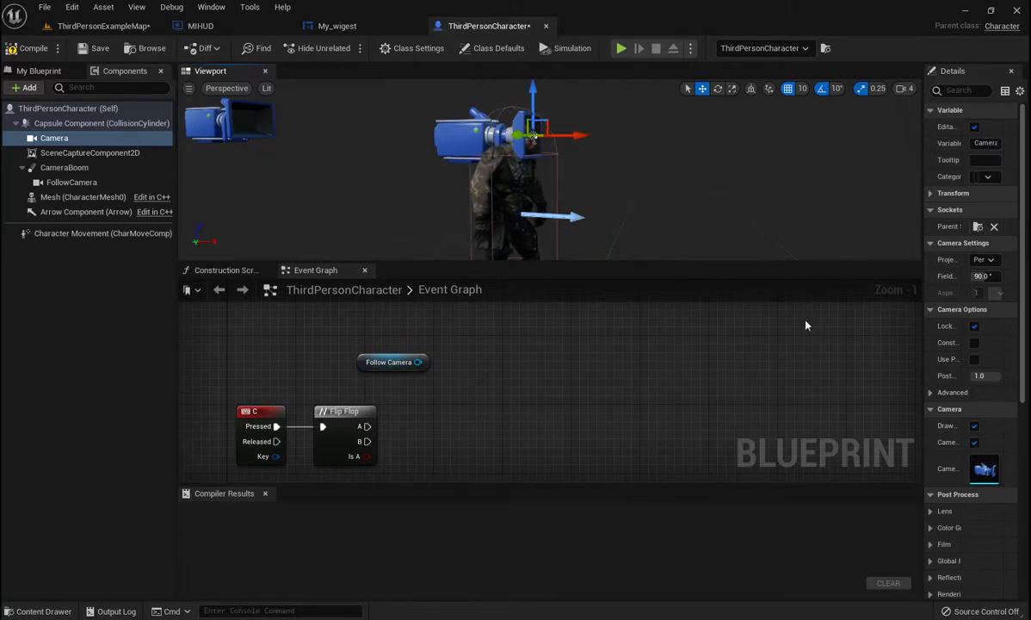
drag(923, 246, 655, 249)
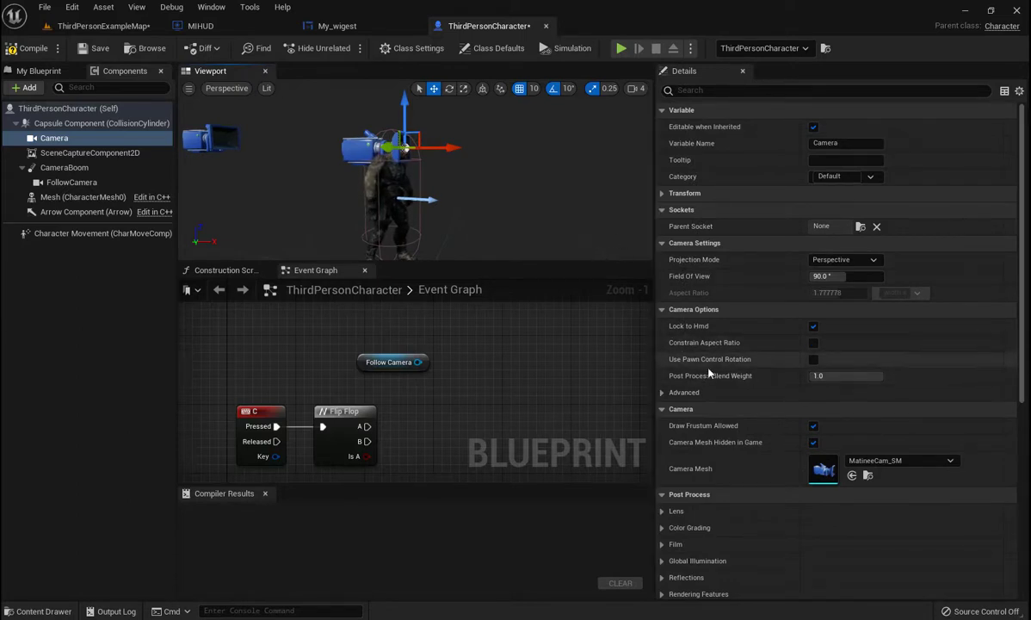
Enable Use Pawn Control Rotation, parent Camera under Mesh (CharacterMesh0), and rotate it.
click(814, 359)
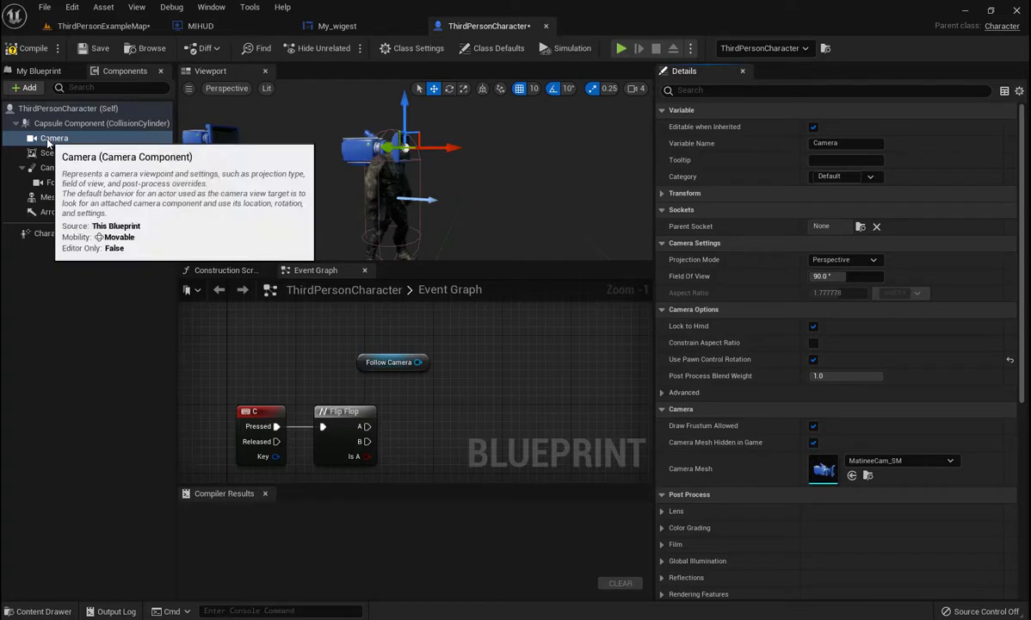
mouse_move(123, 133)
mouse_down()
mouse_move(47, 129)
mouse_move(91, 141)
mouse_move(76, 199)
mouse_up()
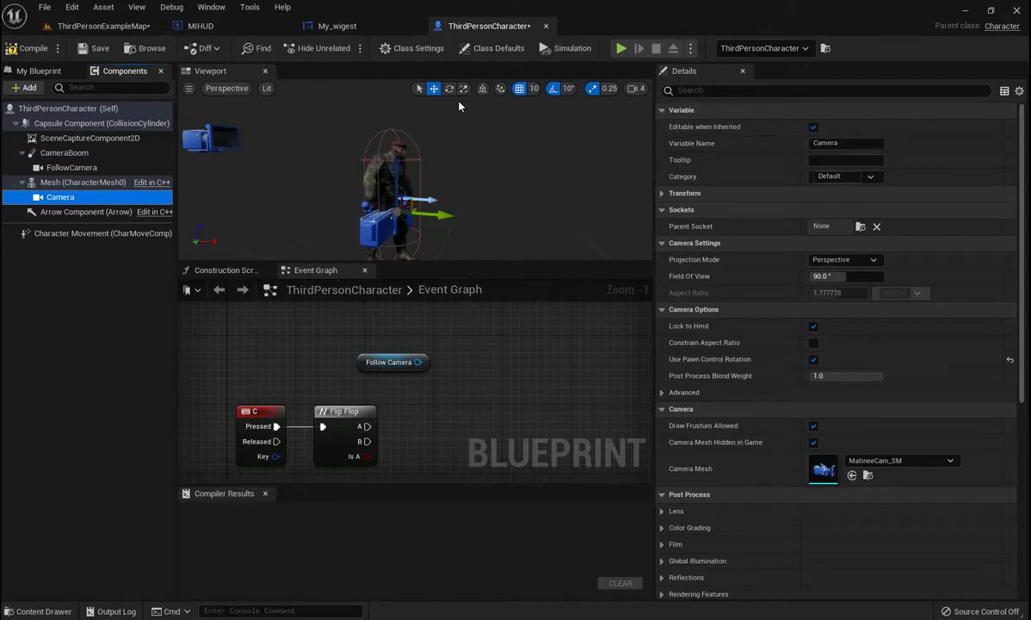
click(449, 88)
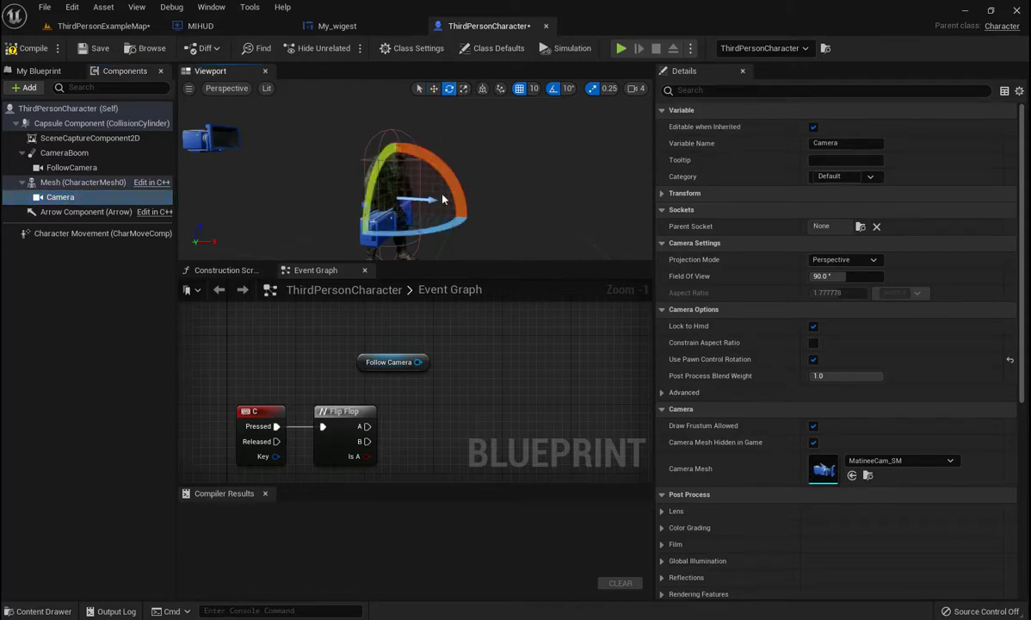
mouse_move(449, 228)
mouse_down()
mouse_move(404, 225)
mouse_move(450, 228)
mouse_up()
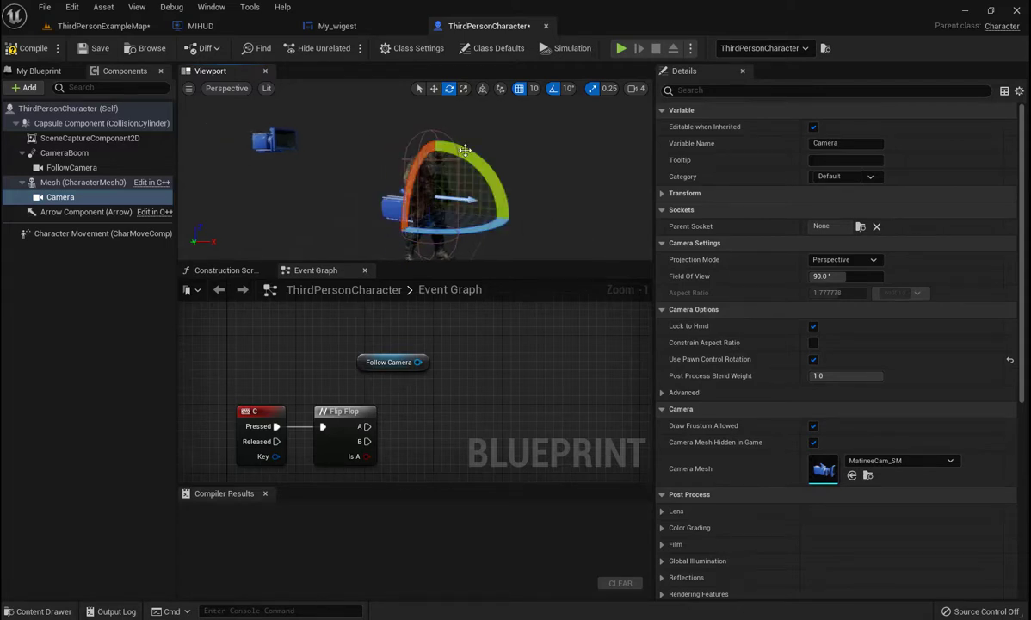
Nudge the Camera sideways onto the head and drag a Camera reference into the Event Graph.
click(435, 89)
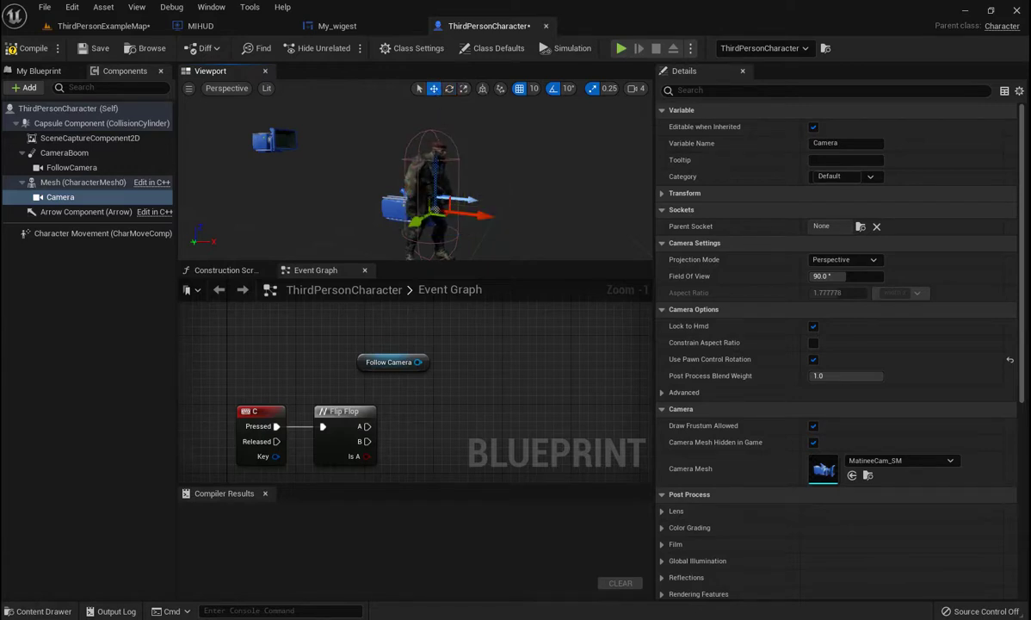
drag(440, 173, 428, 109)
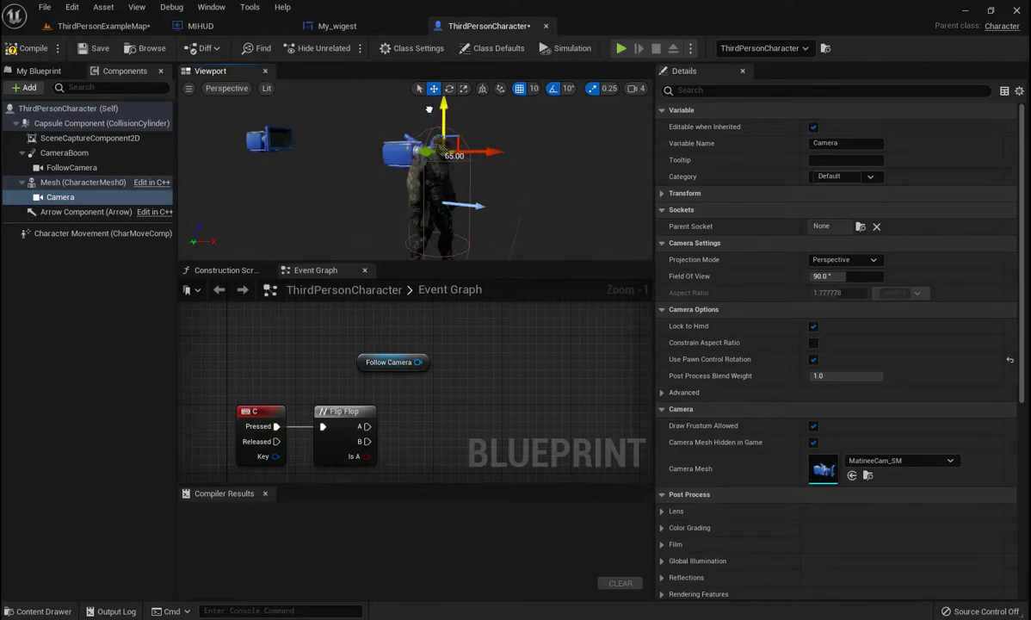
drag(489, 160, 488, 159)
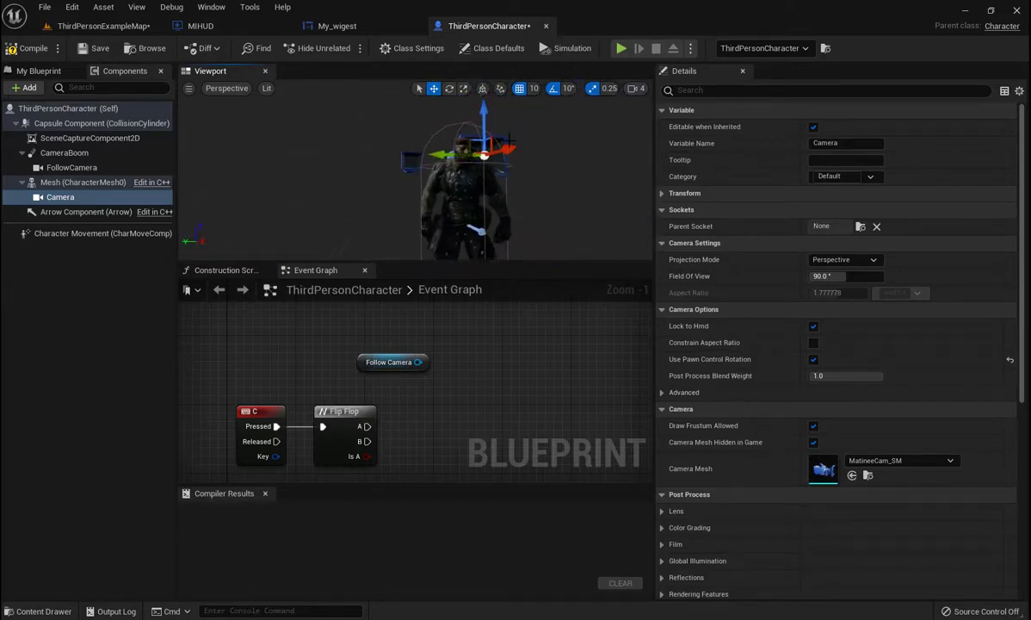
mouse_move(441, 155)
mouse_down()
mouse_move(421, 157)
mouse_move(487, 148)
mouse_move(498, 156)
mouse_up()
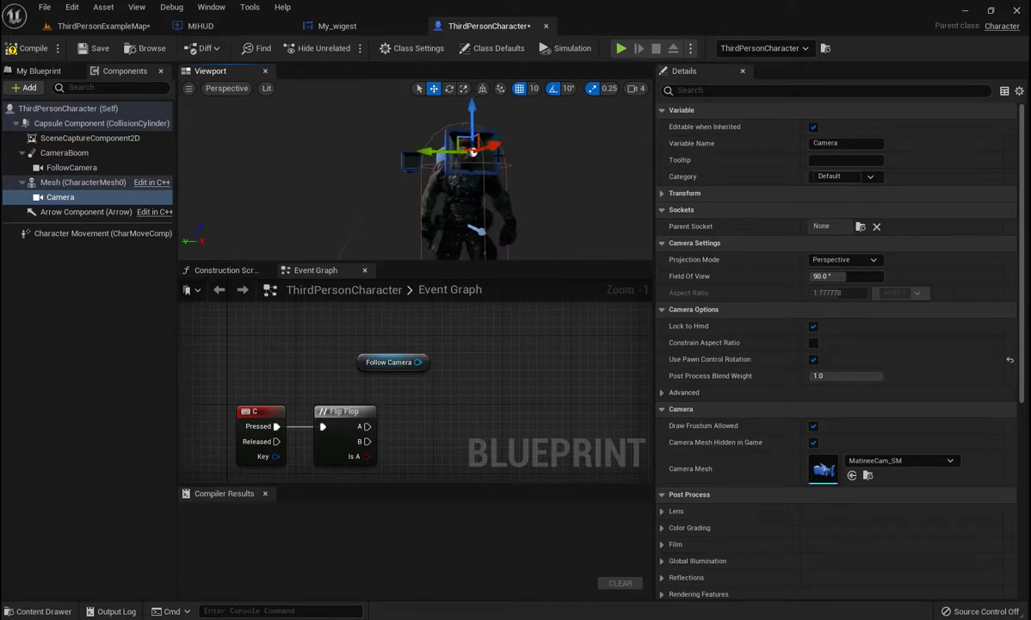
right_drag(417, 420, 454, 378)
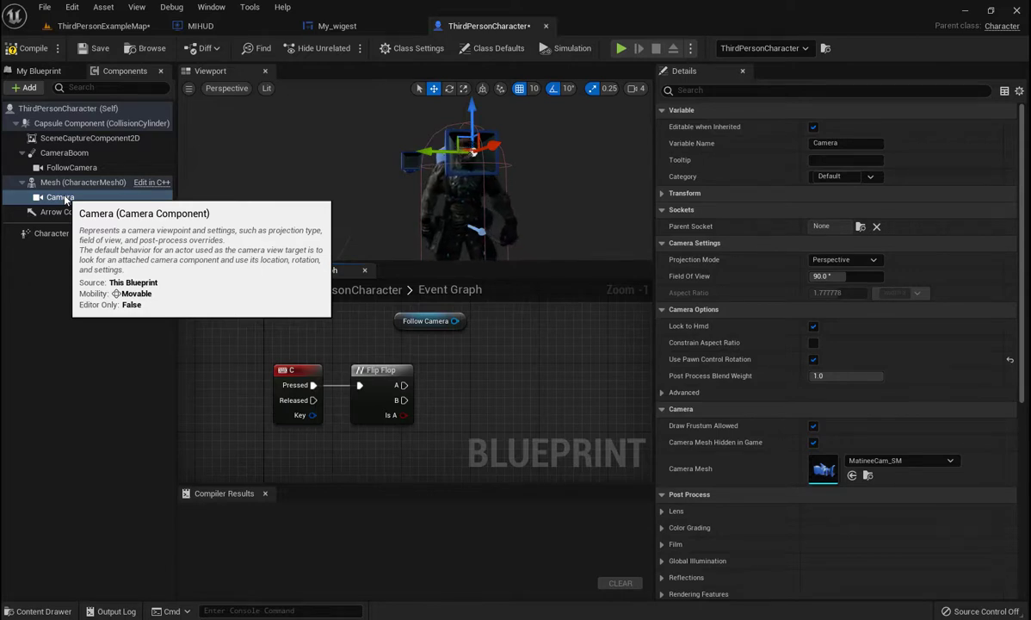
drag(66, 201, 392, 458)
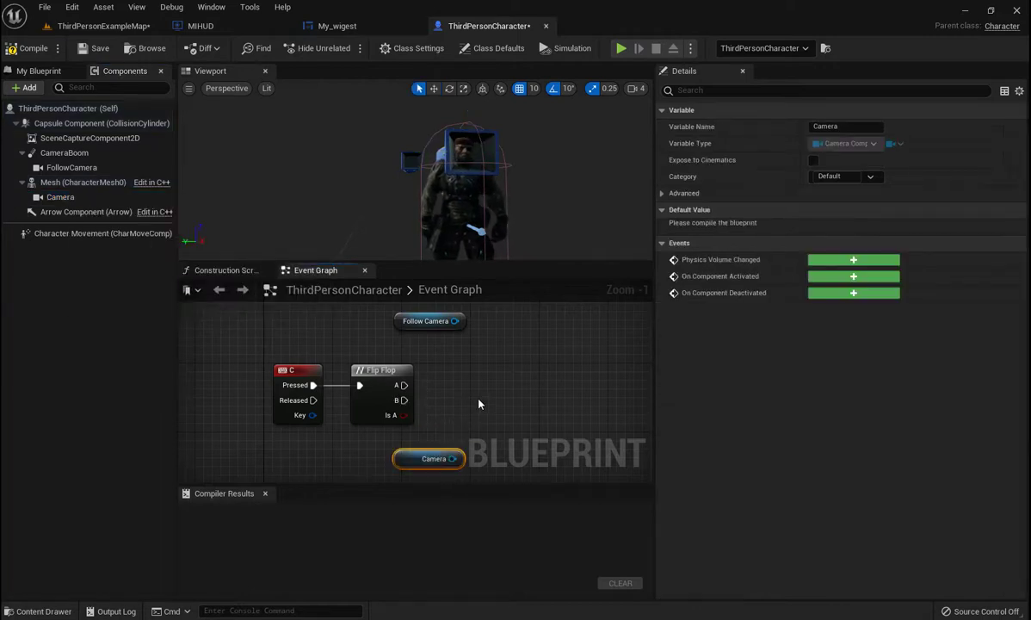
From the Flip Flop's A output, add a Toggle Active node targeting the Camera.
right_drag(479, 403, 415, 369)
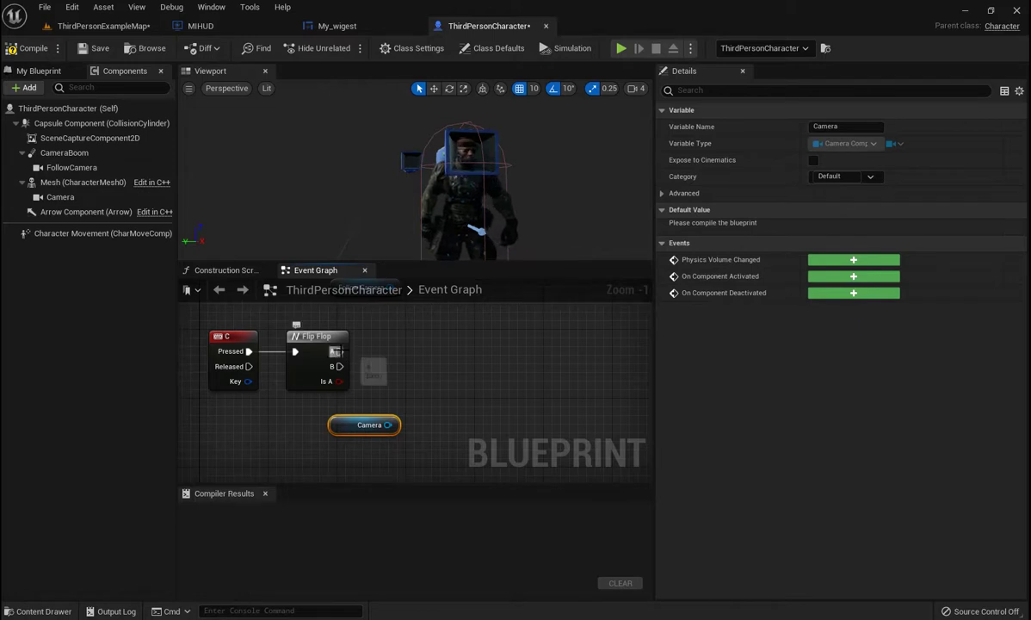
drag(339, 351, 402, 338)
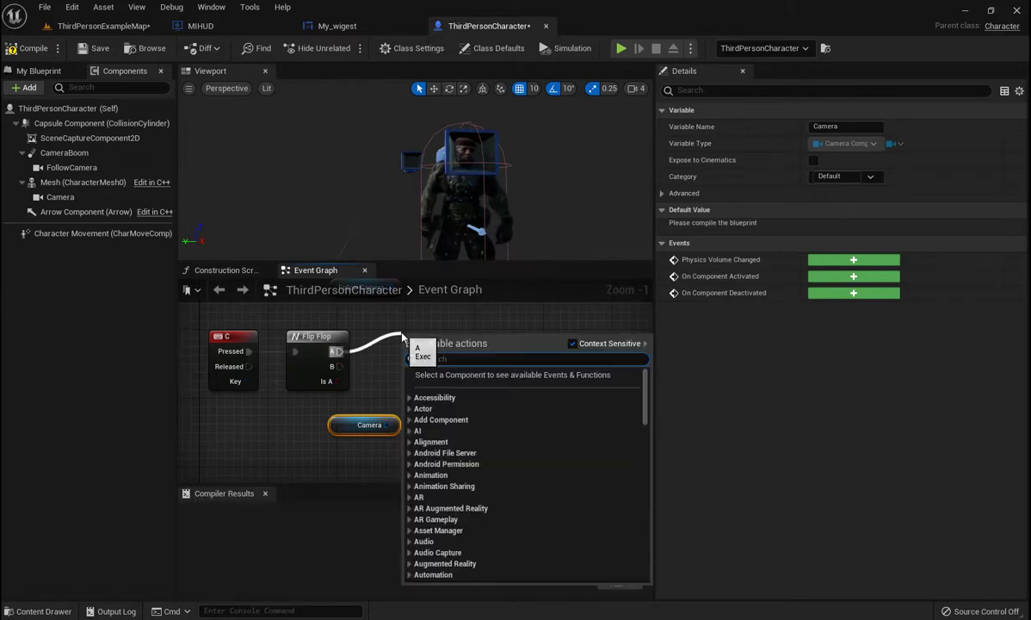
text(to)
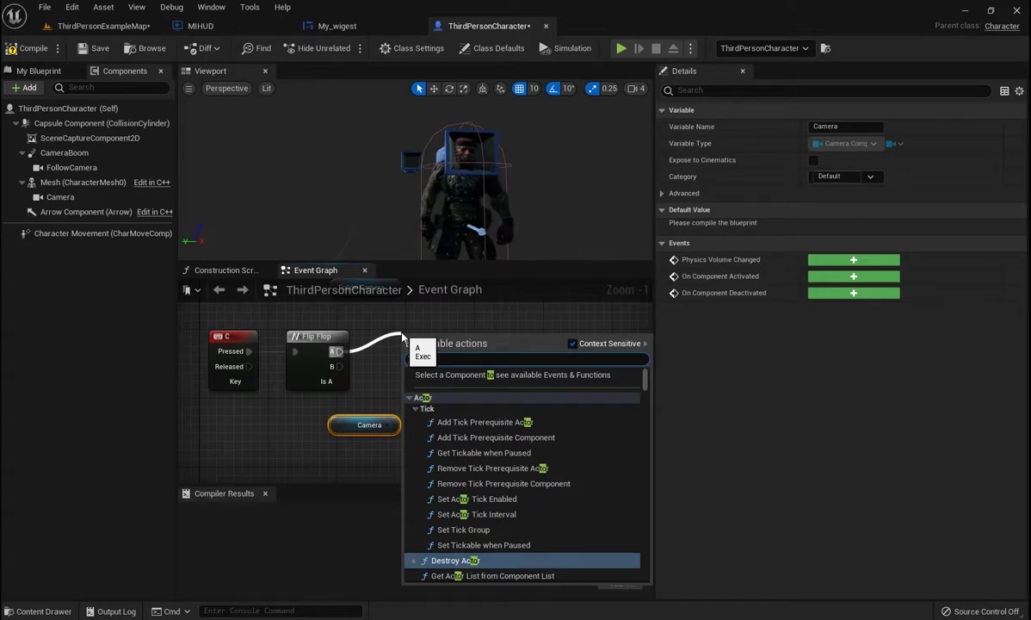
text(ggl)
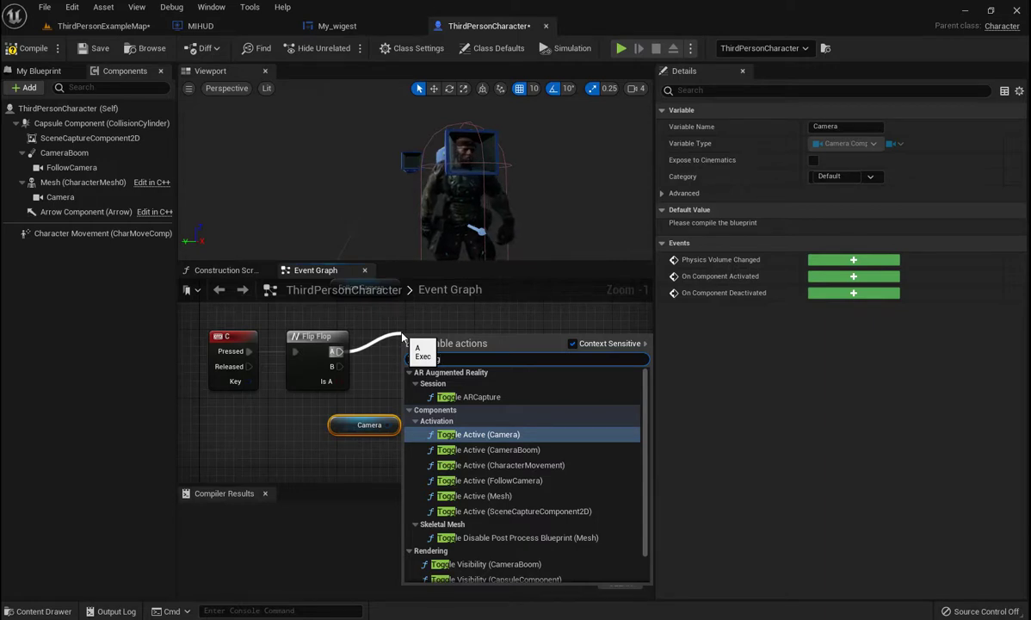
text(e)
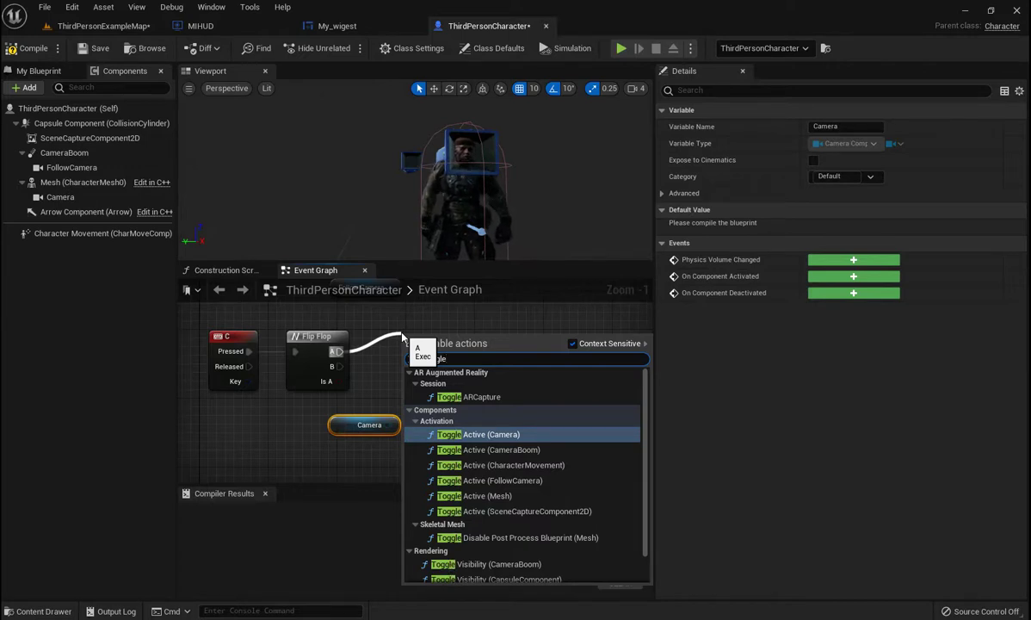
click(465, 434)
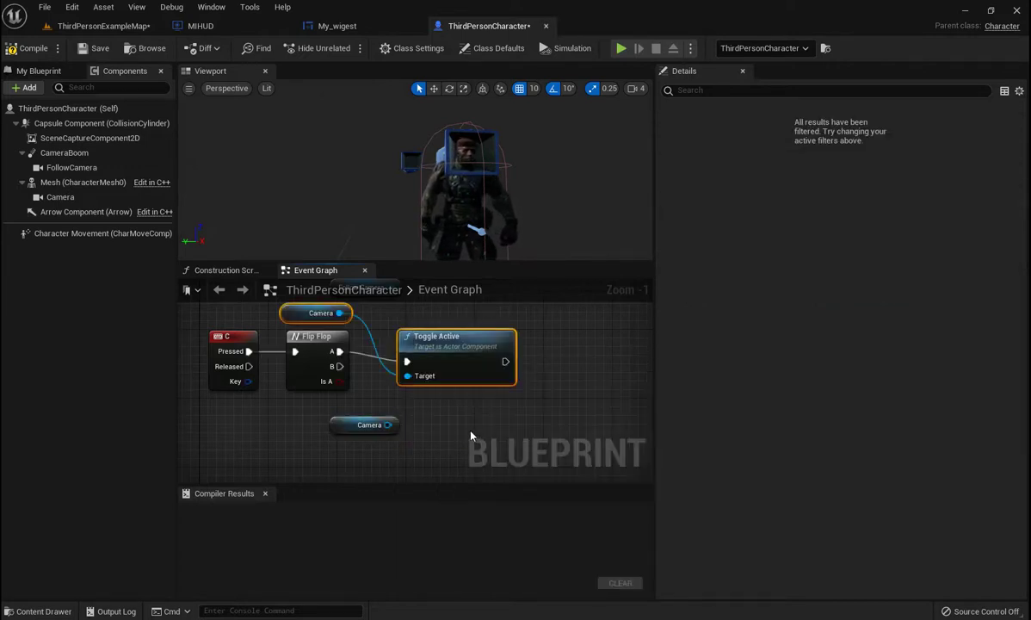
Delete the Camera node feeding Toggle Active and duplicate the Toggle Active node.
right_drag(448, 421, 416, 457)
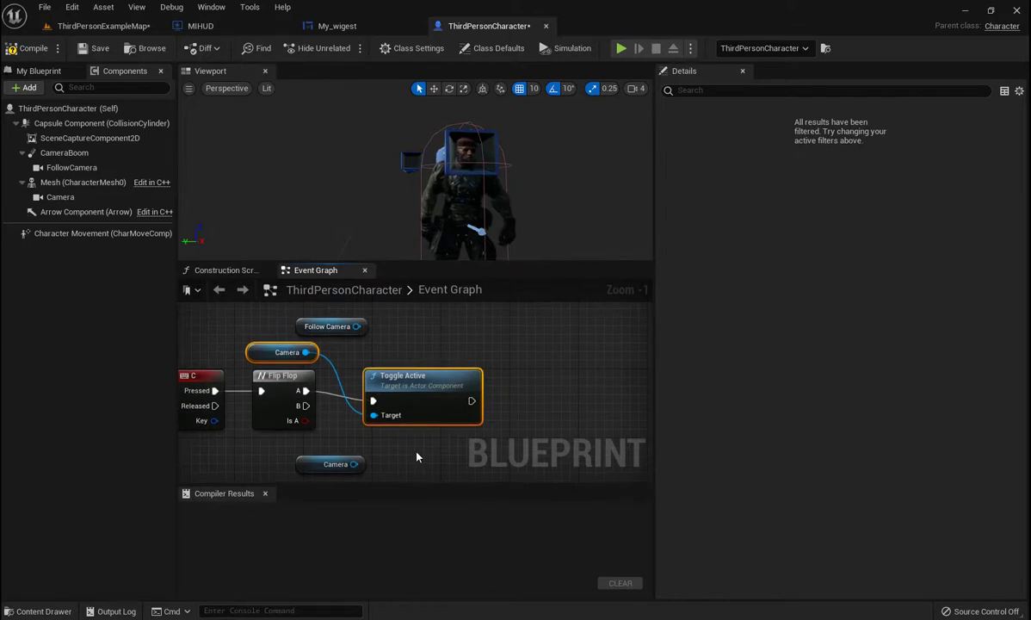
drag(427, 385, 429, 376)
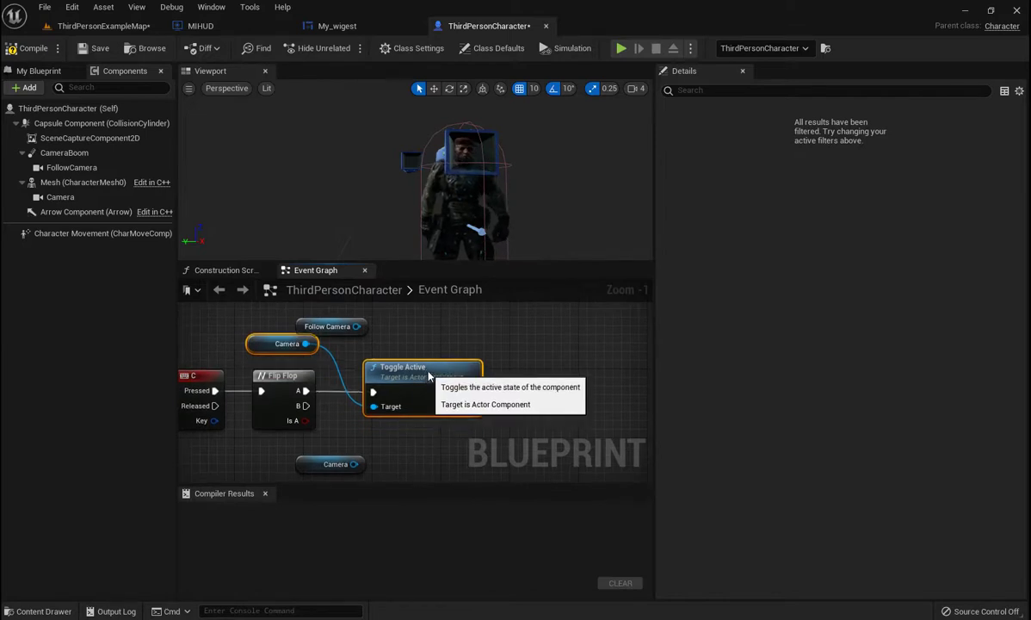
click(259, 343)
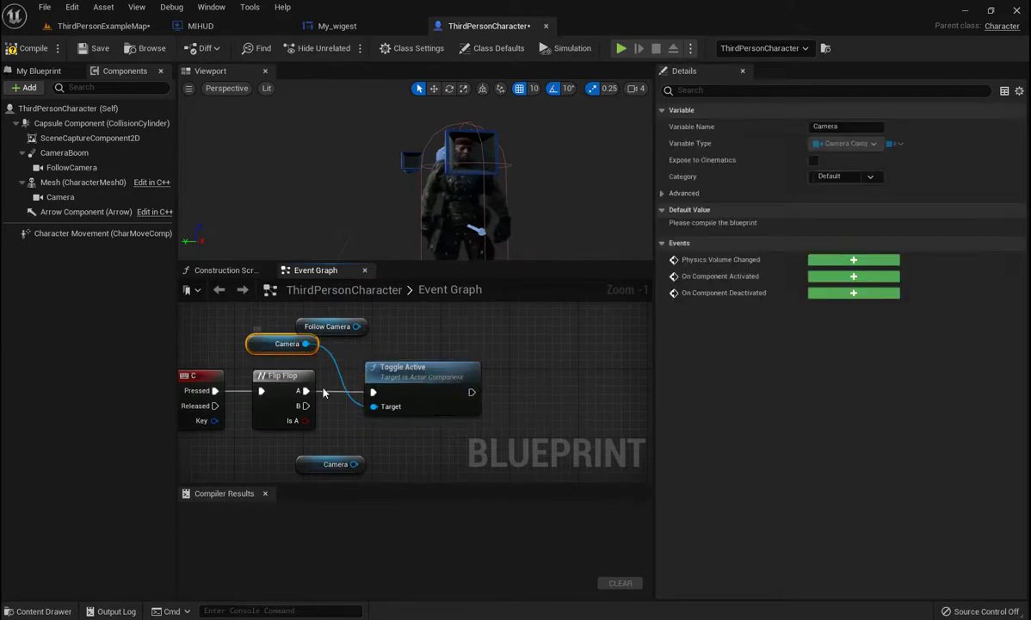
key(Delete)
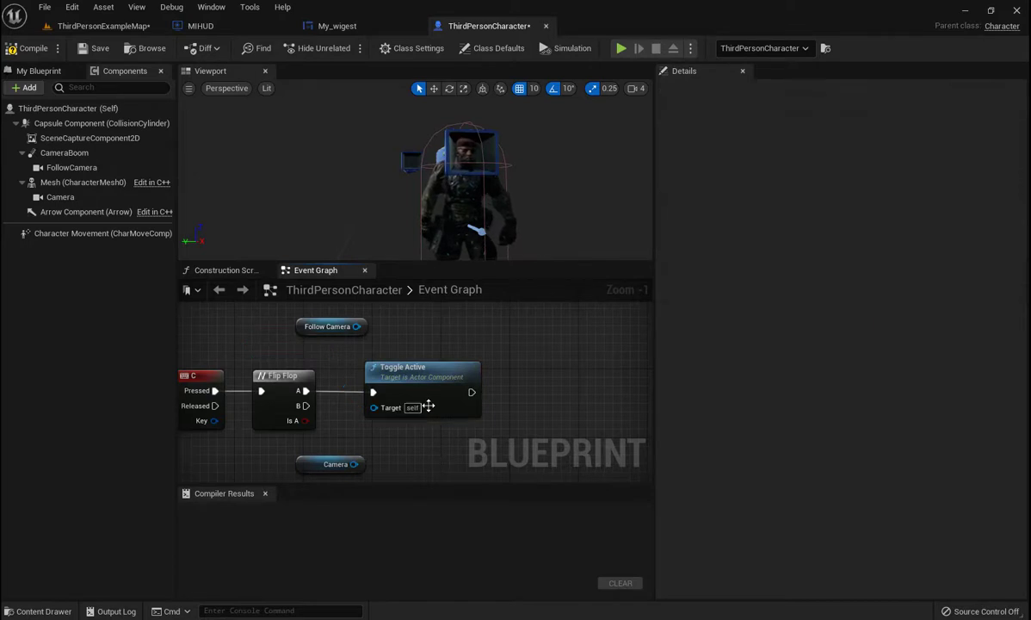
drag(447, 392, 469, 347)
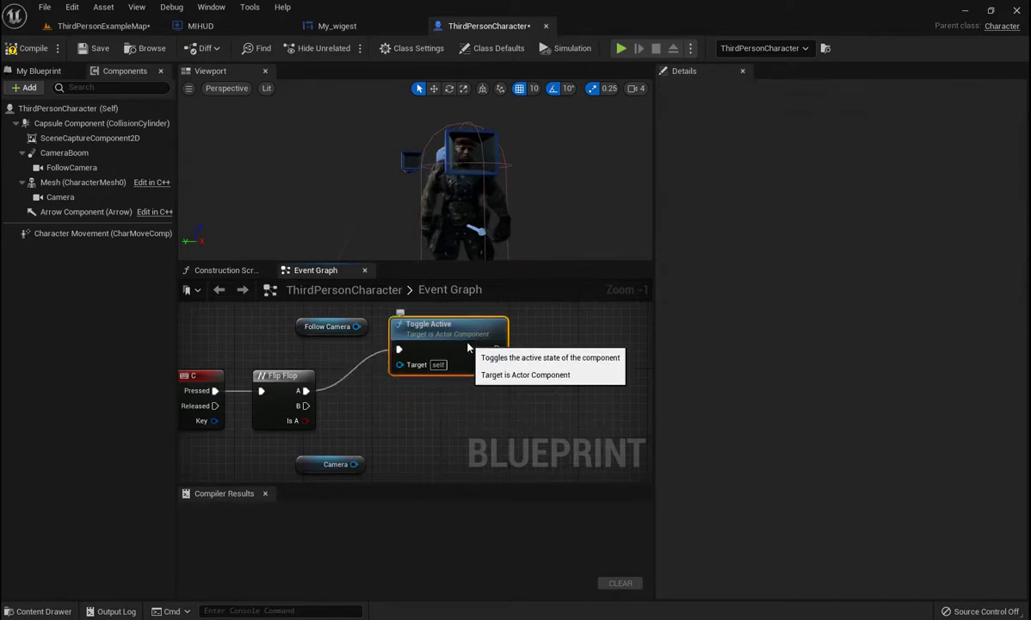
right_click(467, 343)
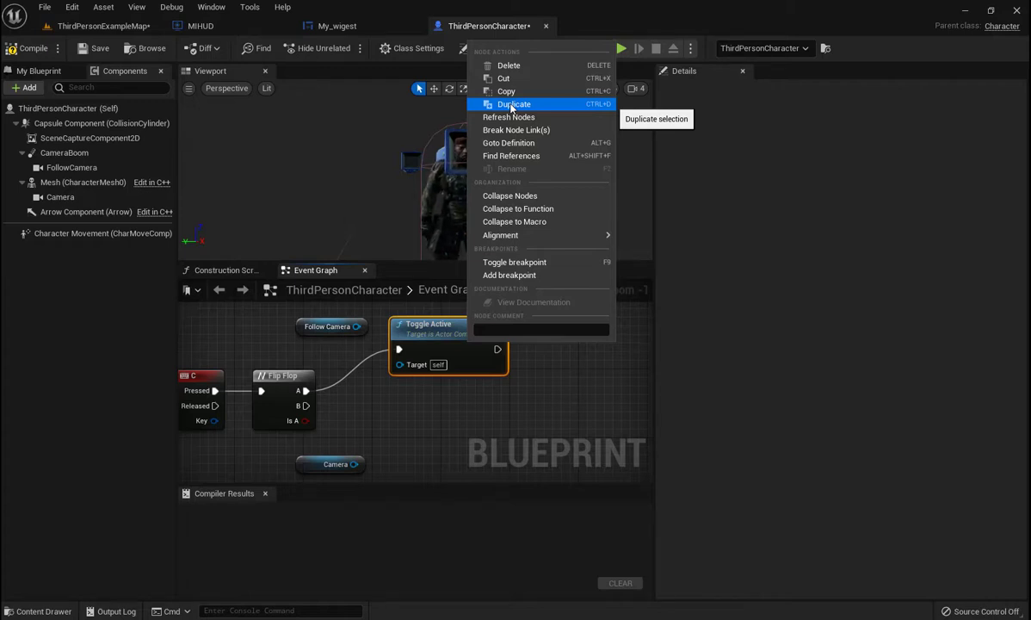
click(513, 107)
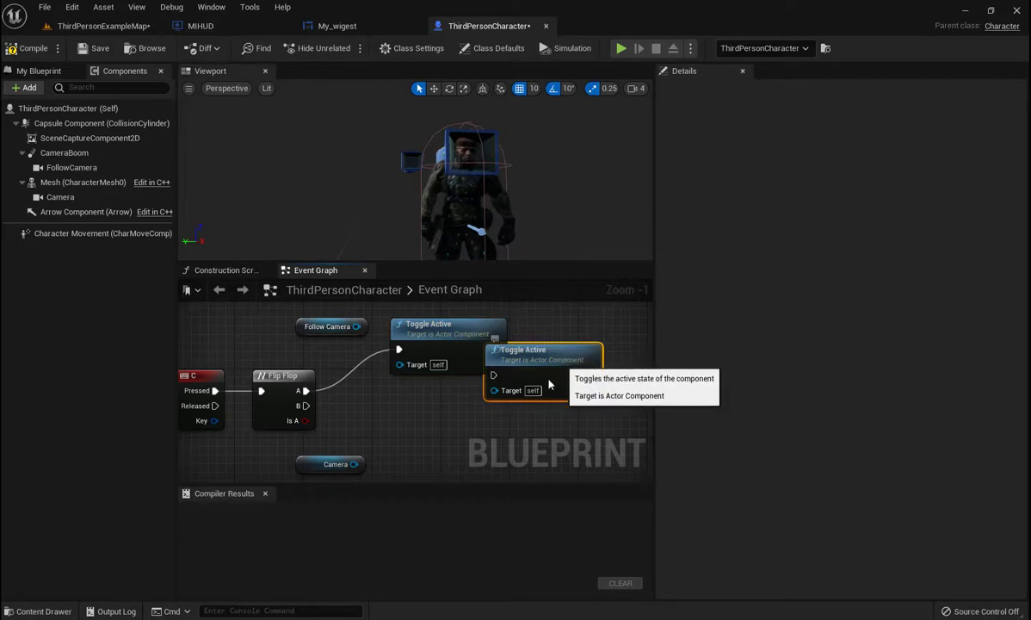
Wire Follow Camera to the upper Toggle Active, Camera to the lower, and Flip Flop B to the lower.
mouse_move(551, 379)
mouse_down()
mouse_move(462, 440)
mouse_move(463, 415)
mouse_up()
right_drag(535, 337, 571, 326)
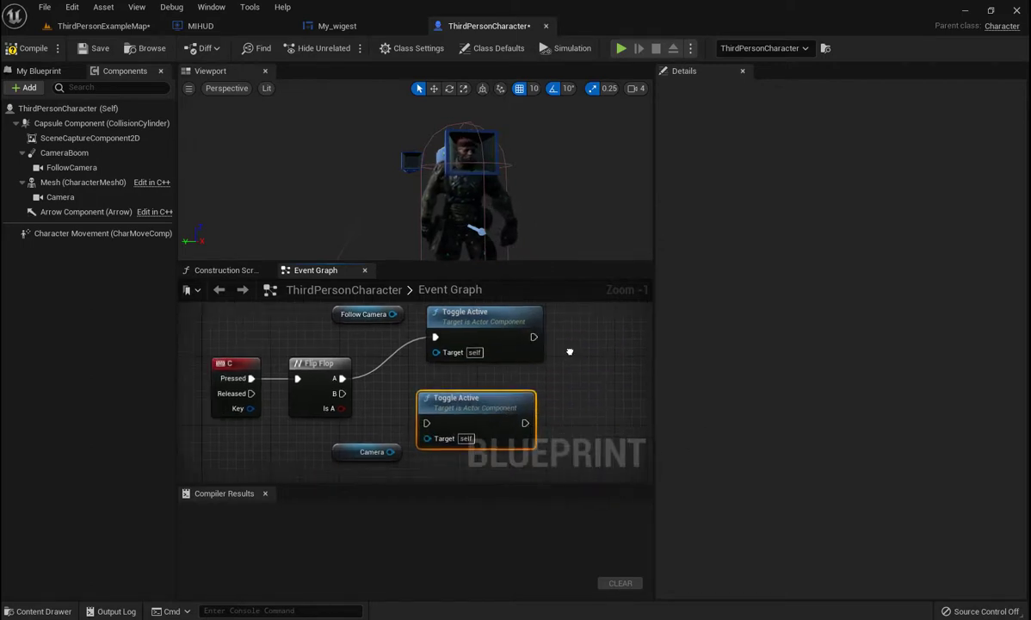
mouse_move(394, 314)
mouse_down()
mouse_move(444, 360)
mouse_move(343, 378)
mouse_up()
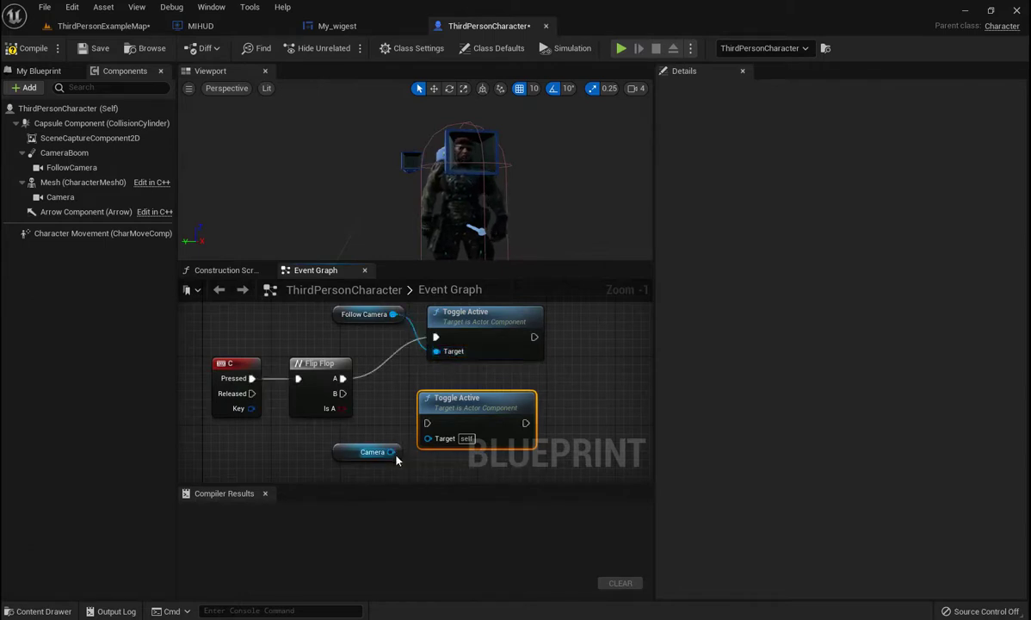
drag(390, 451, 428, 437)
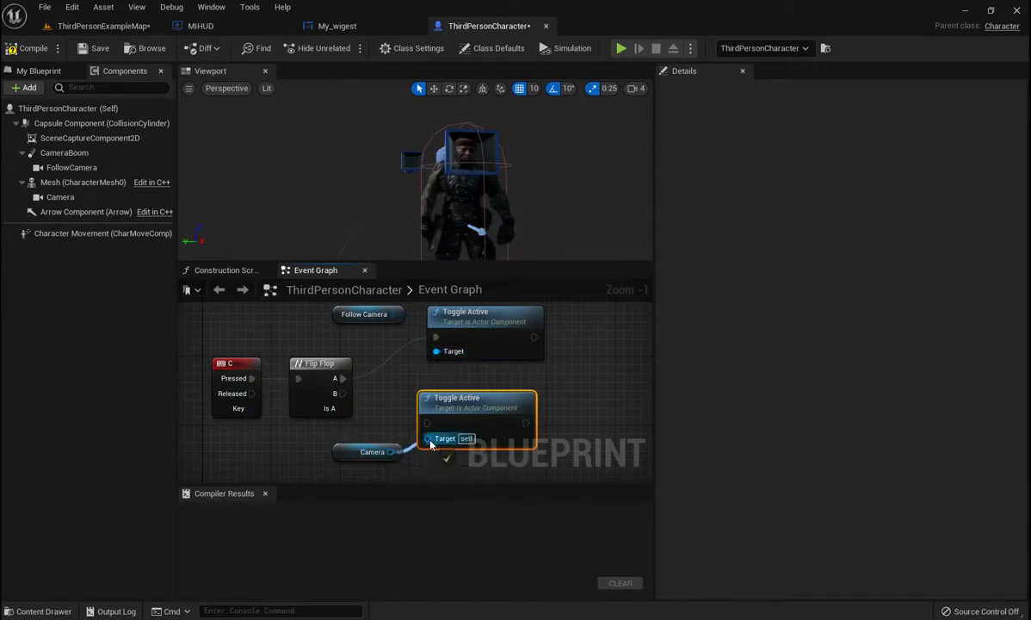
drag(343, 393, 428, 424)
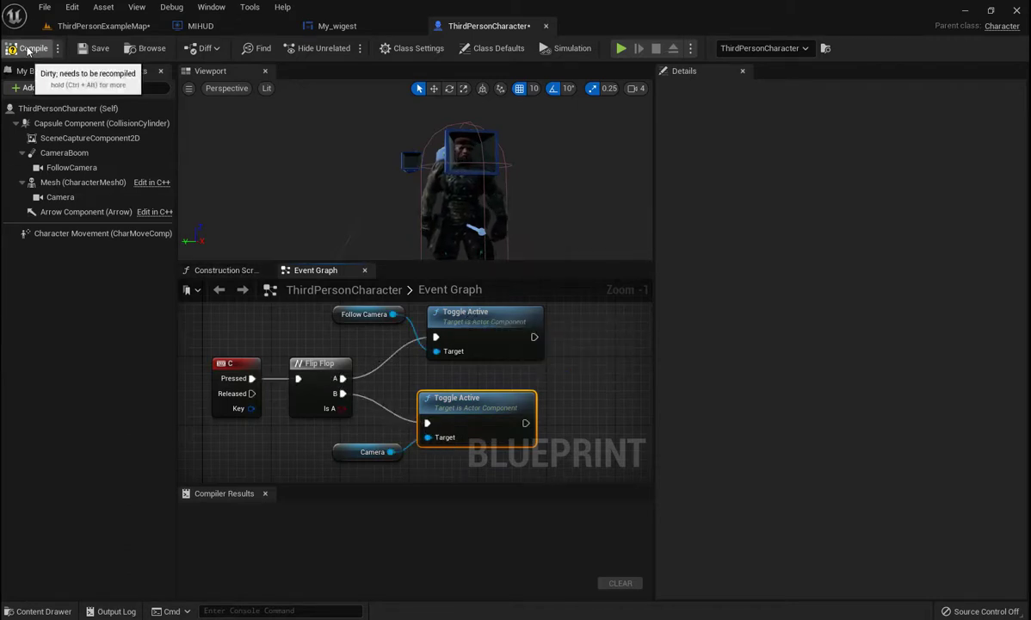
Compile the ThirdPersonCharacter blueprint, then select the head Camera under Mesh to view its properties.
click(29, 49)
click(569, 384)
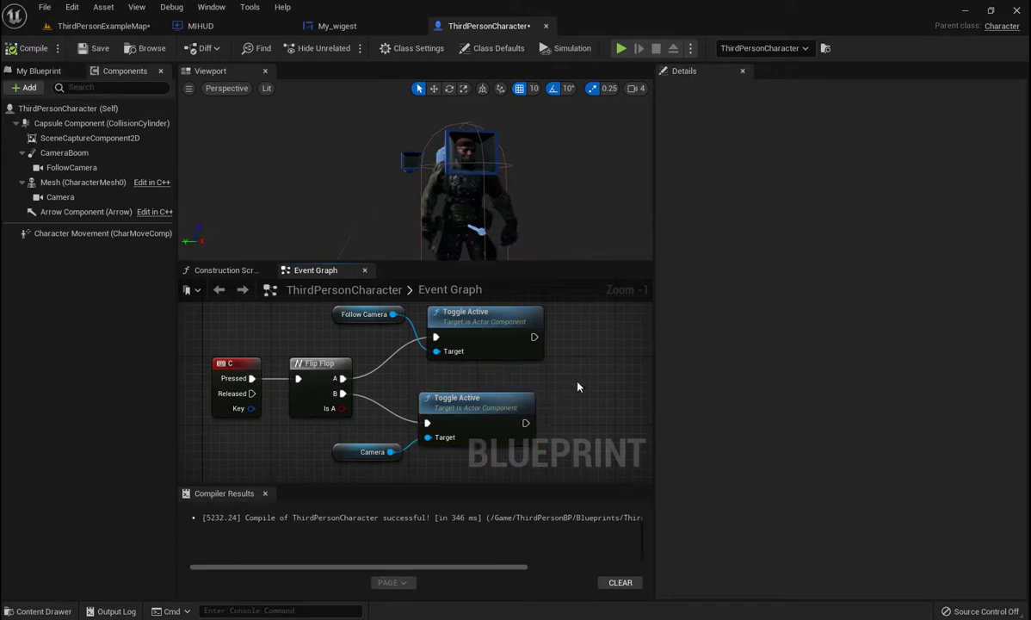
scroll(576, 391, down, 1)
scroll(565, 411, down, 1)
right_drag(565, 411, 532, 416)
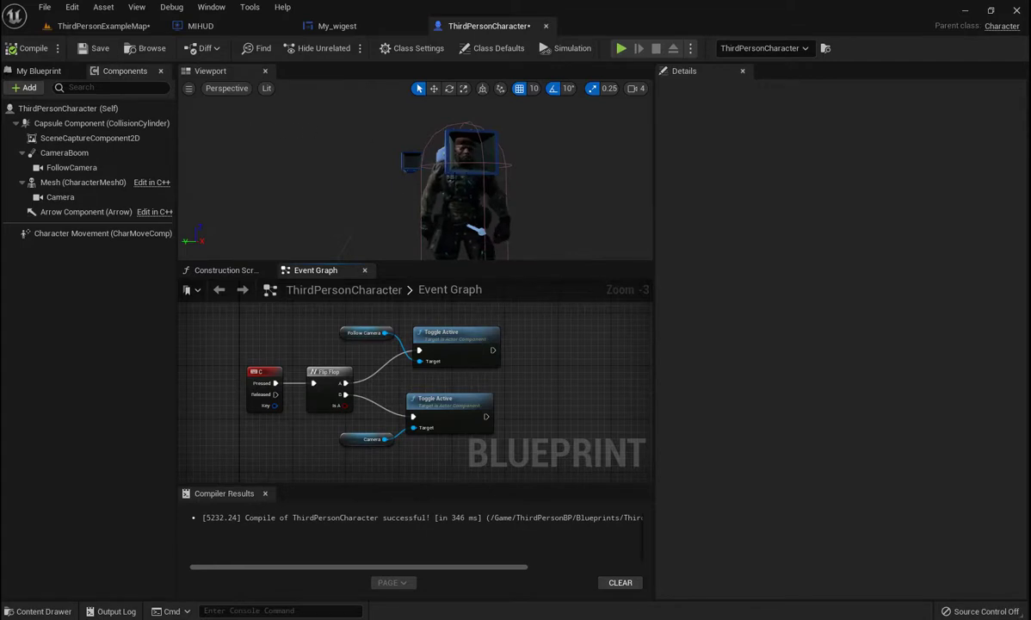
click(74, 198)
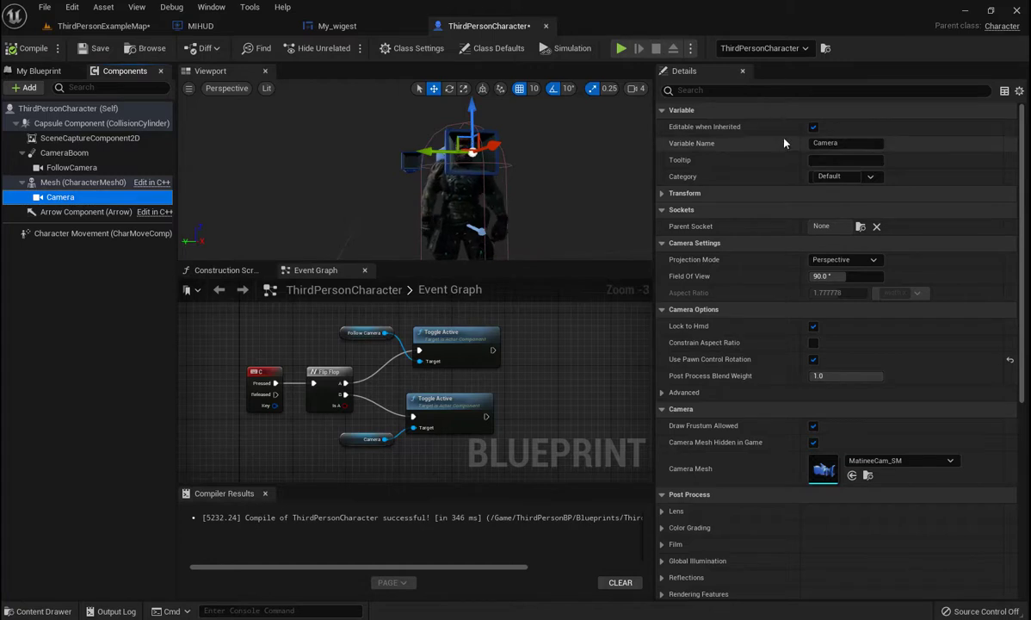
click(662, 195)
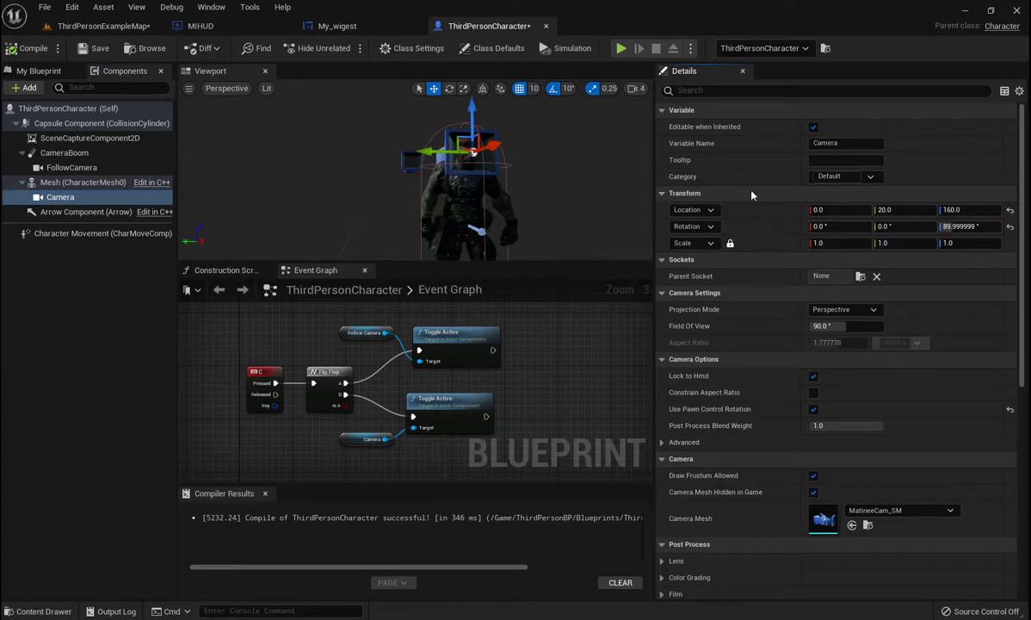
scroll(753, 191, down, 2)
scroll(753, 191, down, 2)
scroll(754, 191, down, 2)
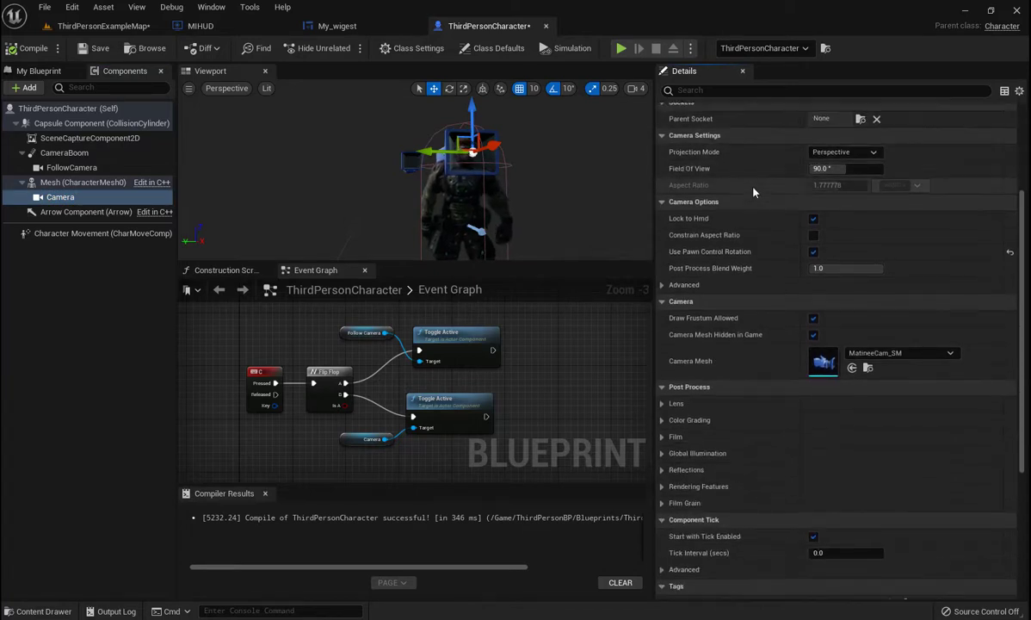
scroll(762, 189, down, 2)
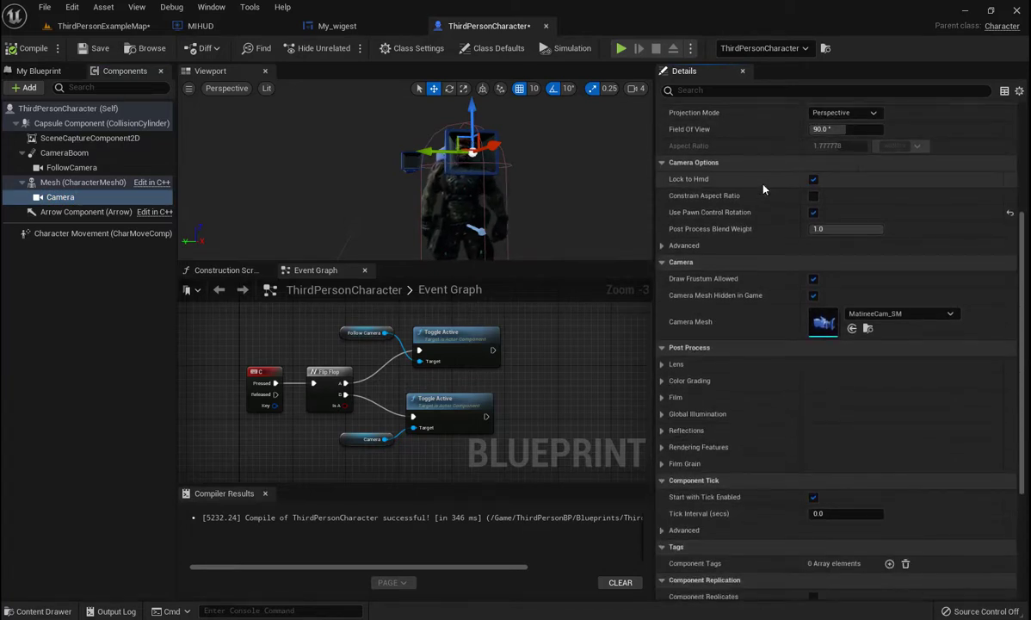
scroll(763, 188, down, 2)
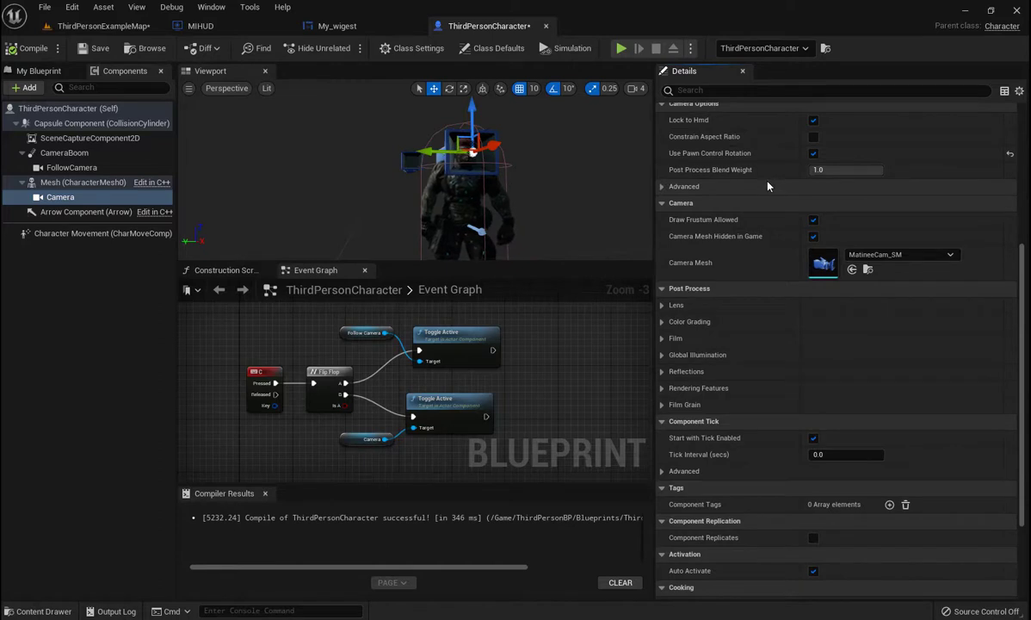
scroll(768, 186, down, 1)
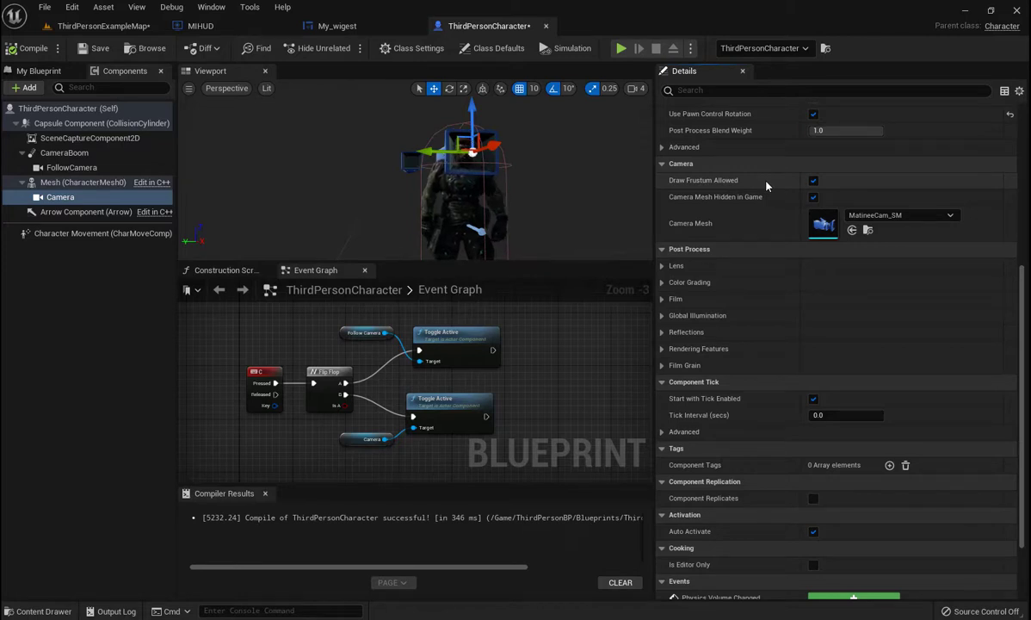
click(663, 266)
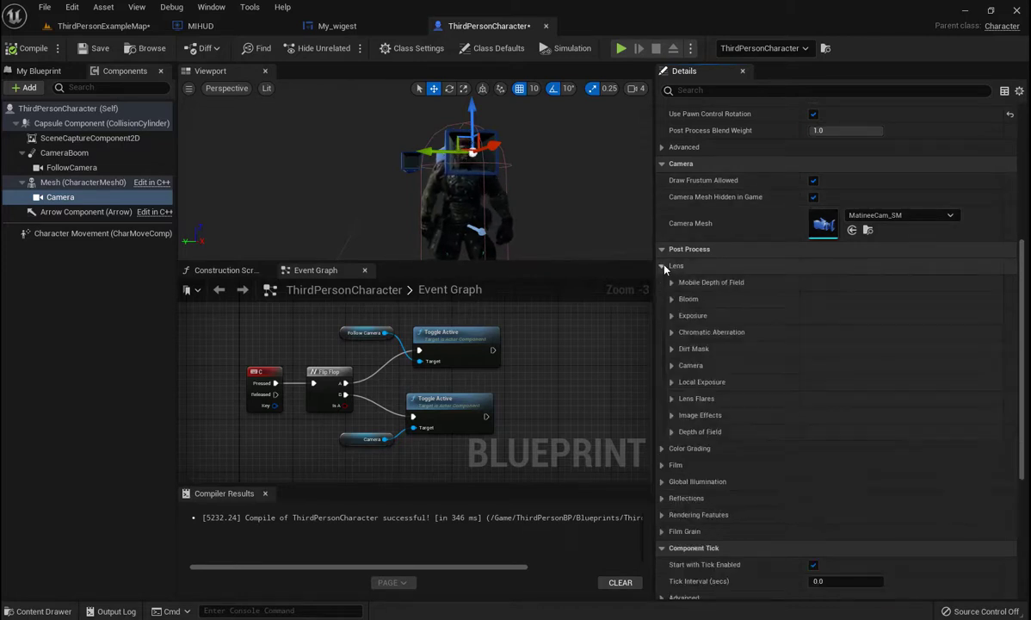
click(664, 267)
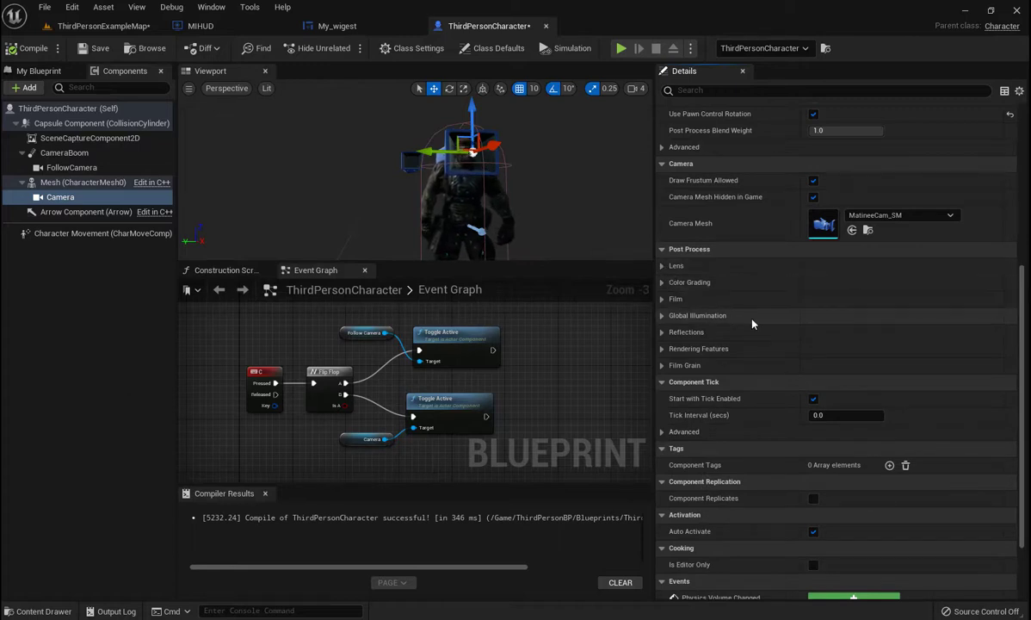
scroll(752, 323, down, 2)
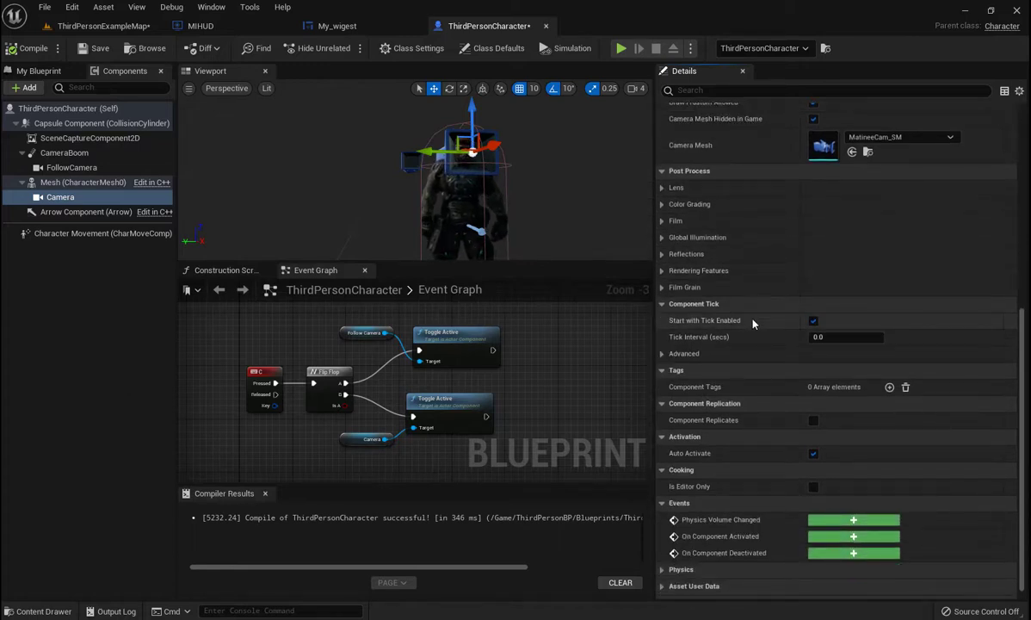
scroll(753, 324, down, 1)
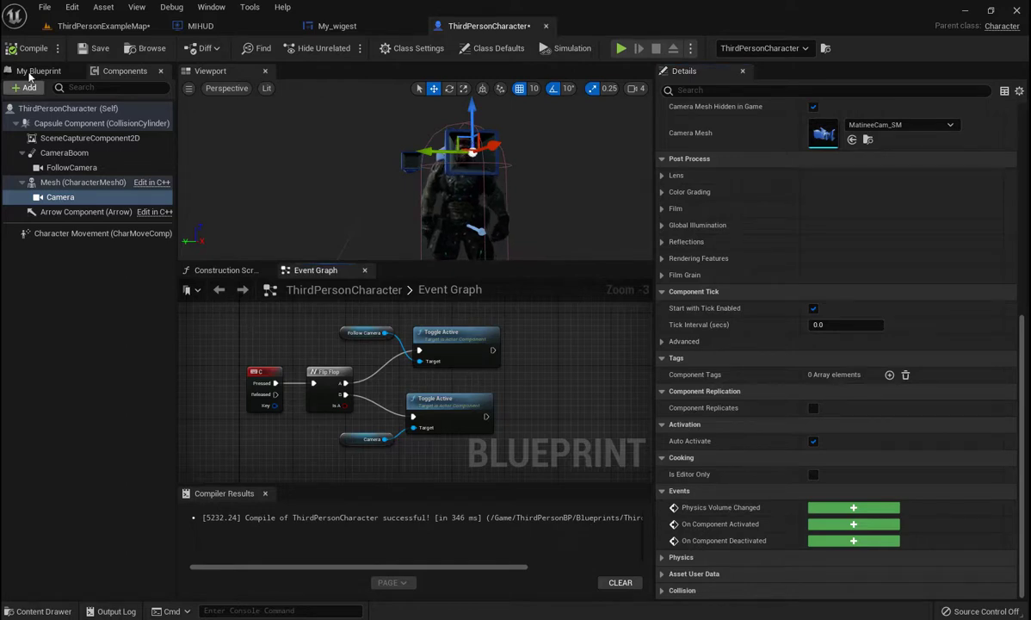
Save the ThirdPersonExampleMap level, play-test the character's camera switching, and stop with Esc.
click(82, 31)
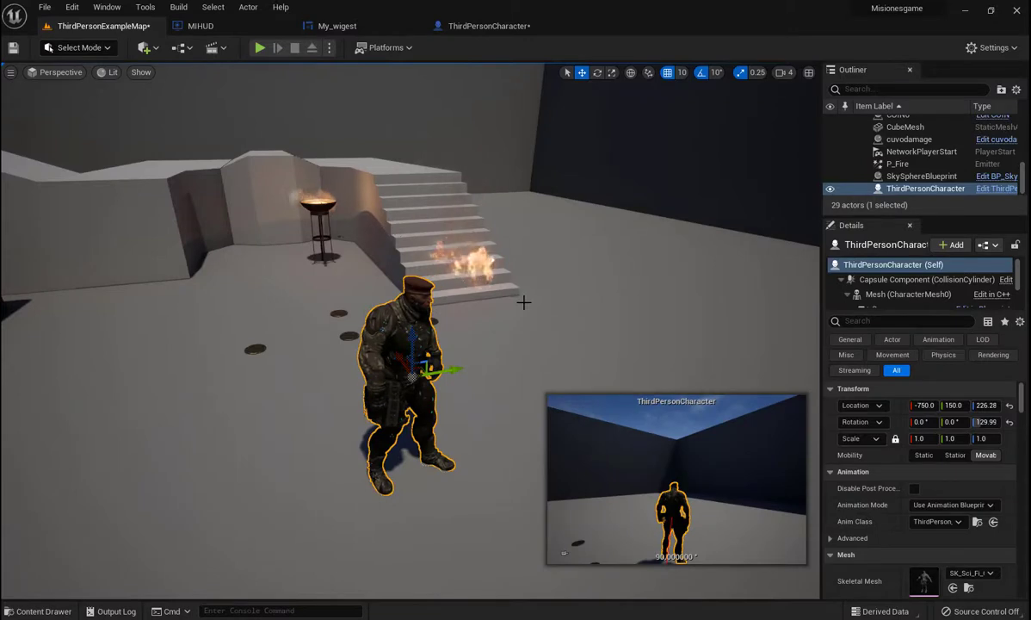
click(13, 48)
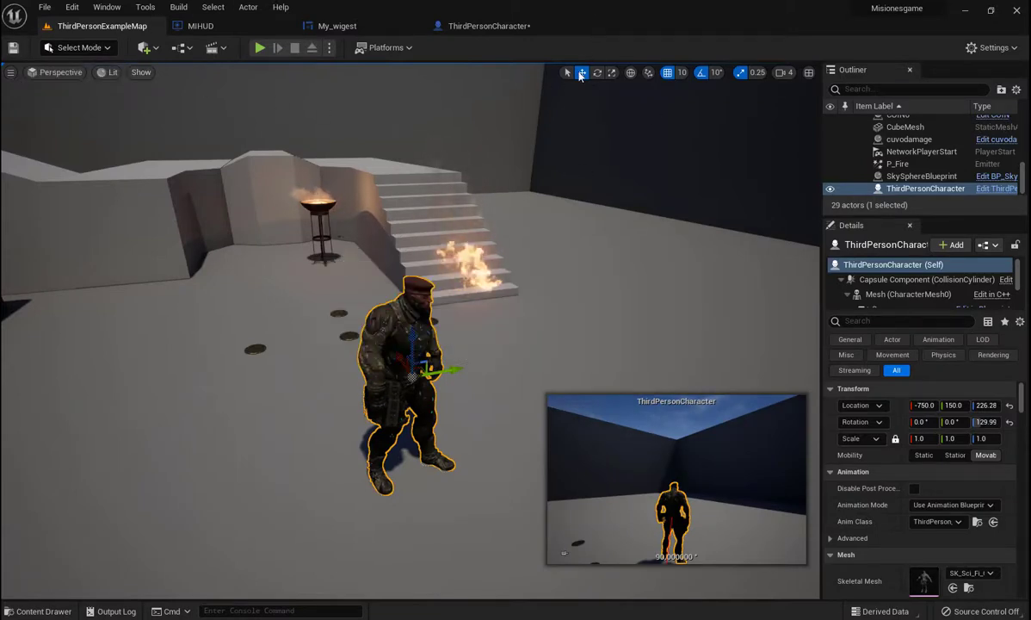
click(259, 47)
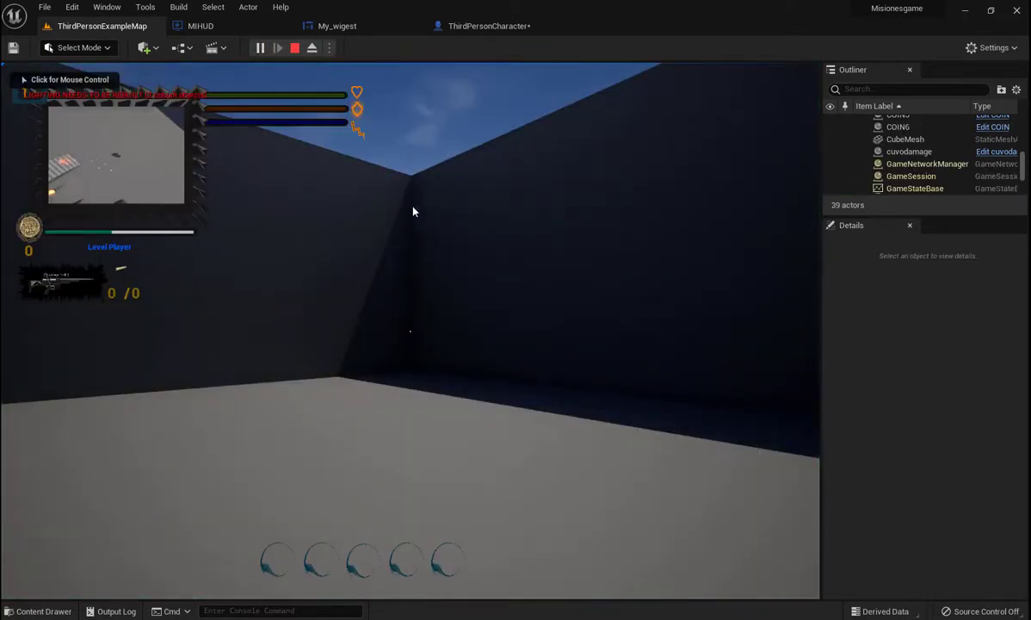
click(413, 209)
key(shift+w)
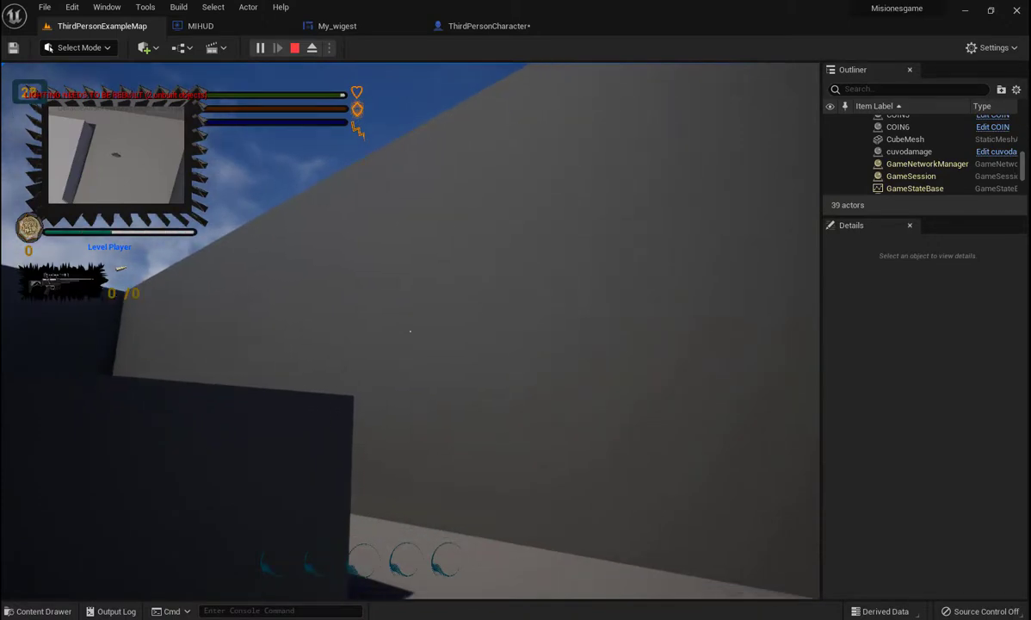
key(Escape)
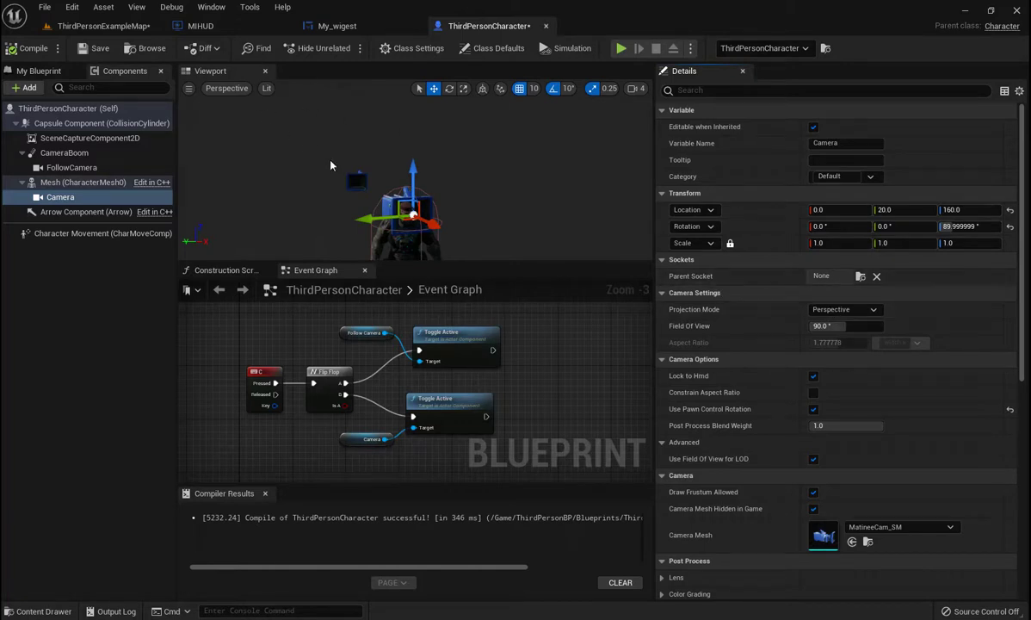
From the level editor, open the Content Drawer and browse to Content > Mannequin > Character > Mesh.
click(93, 26)
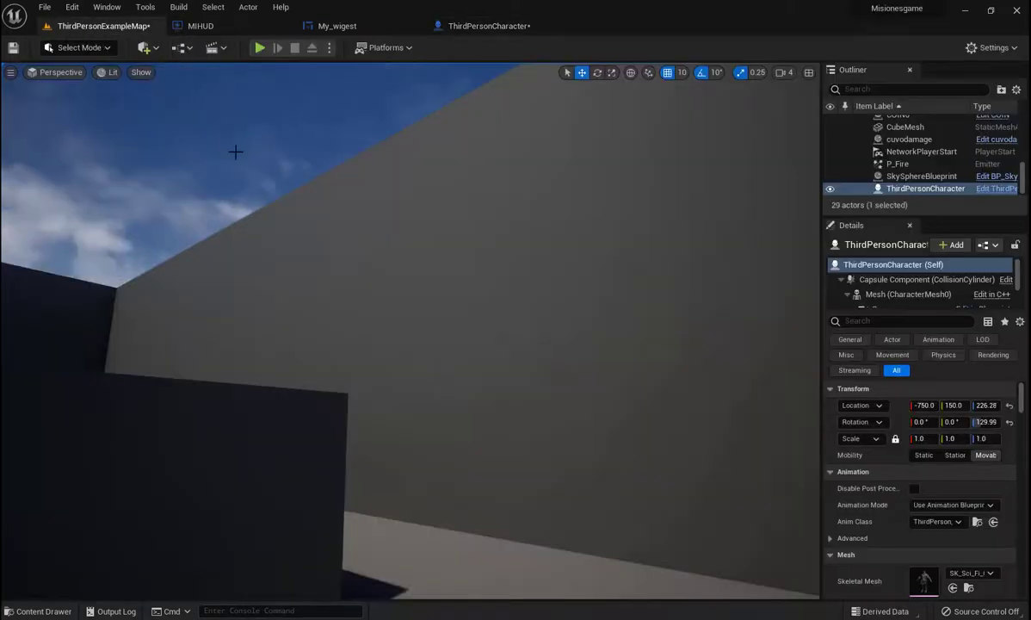
key(ctrl+space)
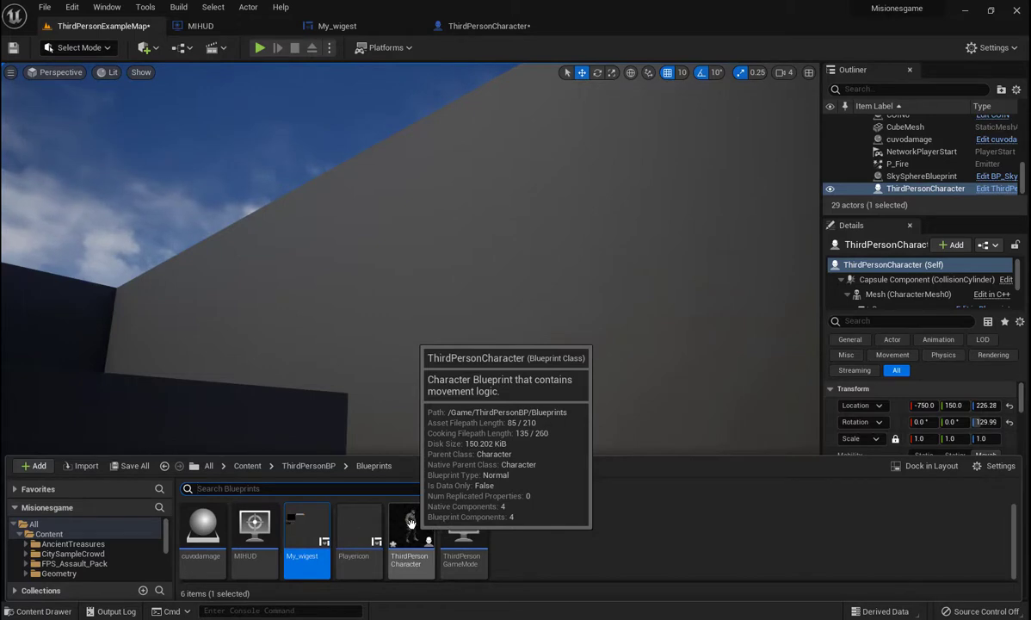
click(249, 488)
click(307, 468)
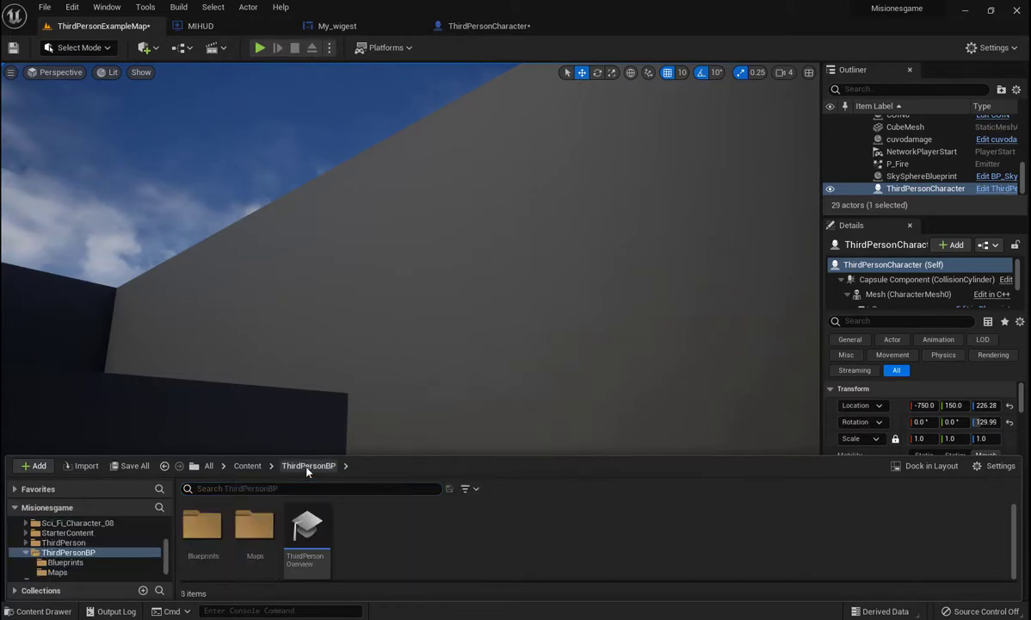
click(248, 467)
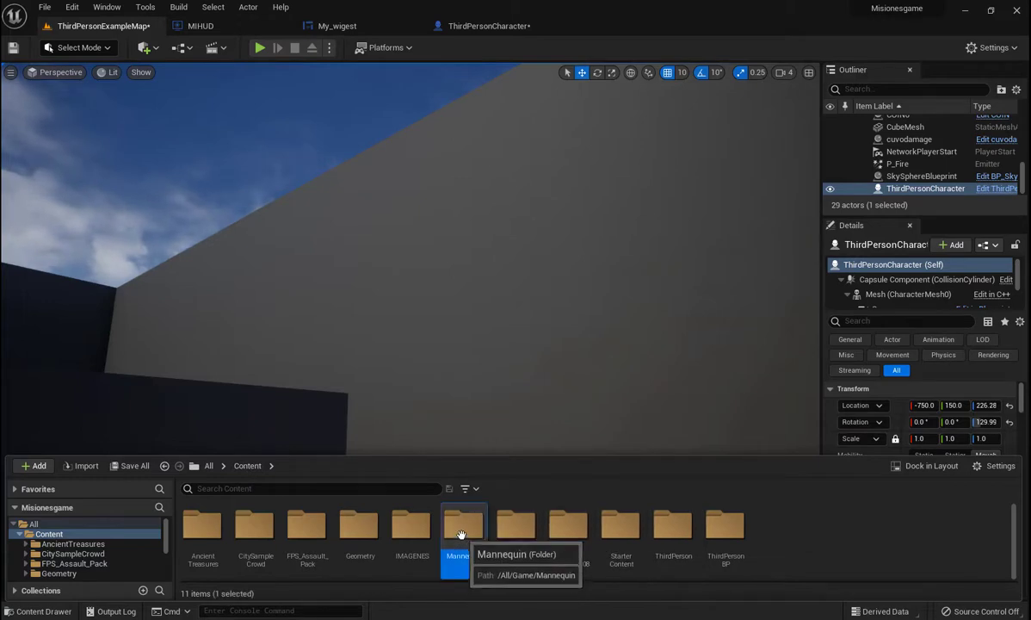
double_click(464, 527)
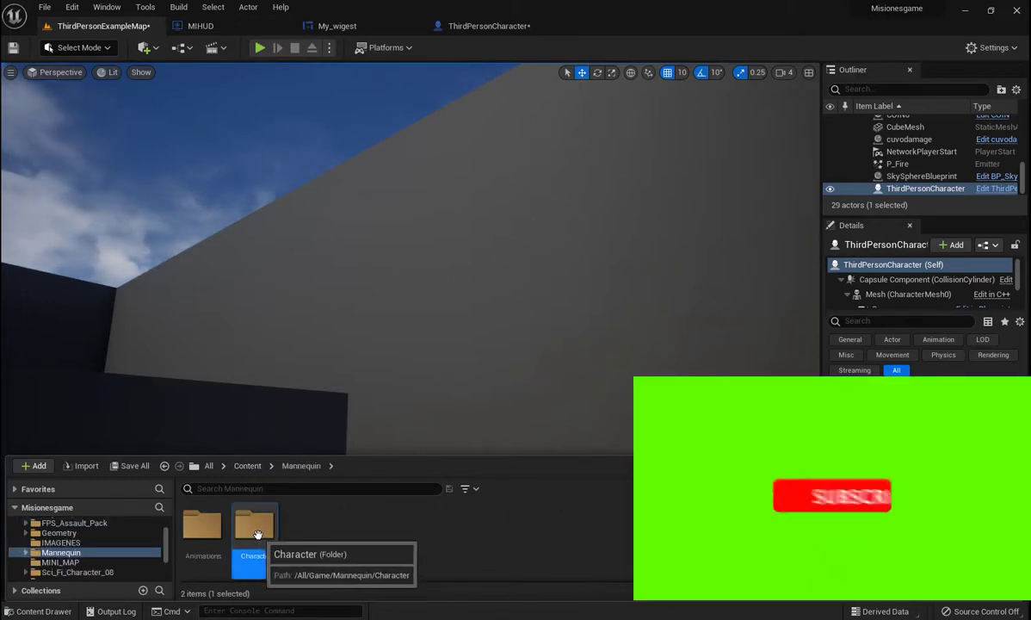
double_click(254, 528)
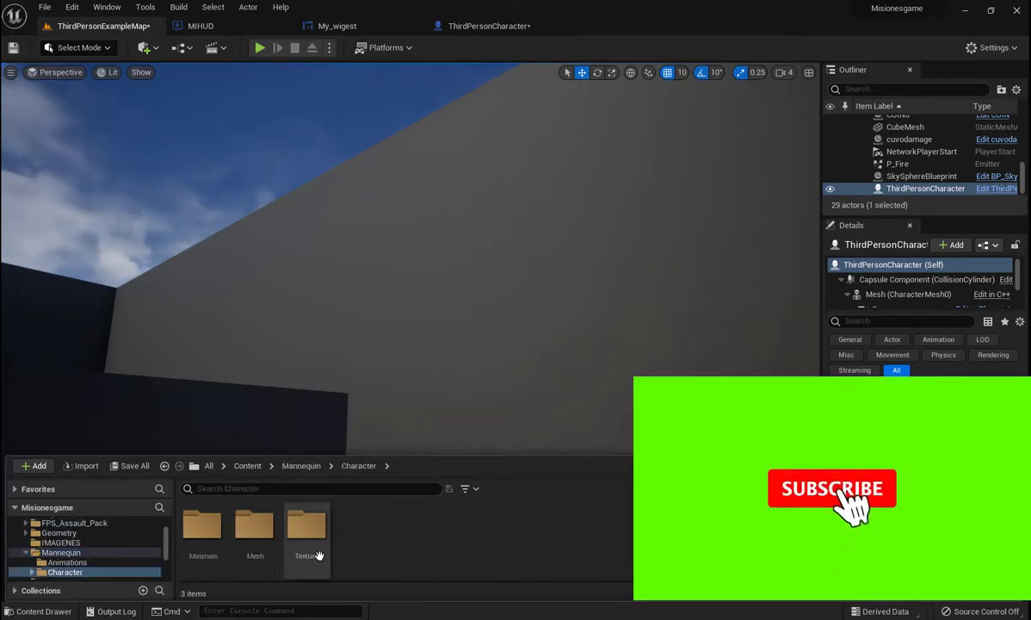
double_click(254, 528)
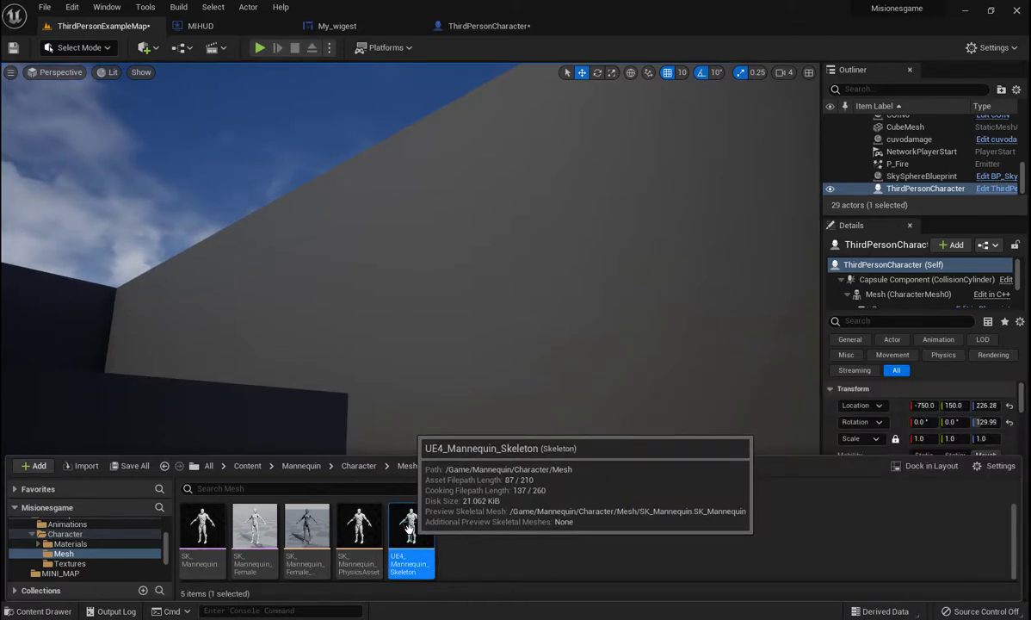
Open UE4_Mannequin_Skeleton, show its Skeleton Tree, and briefly preview the SK_Mannequin mesh.
double_click(412, 532)
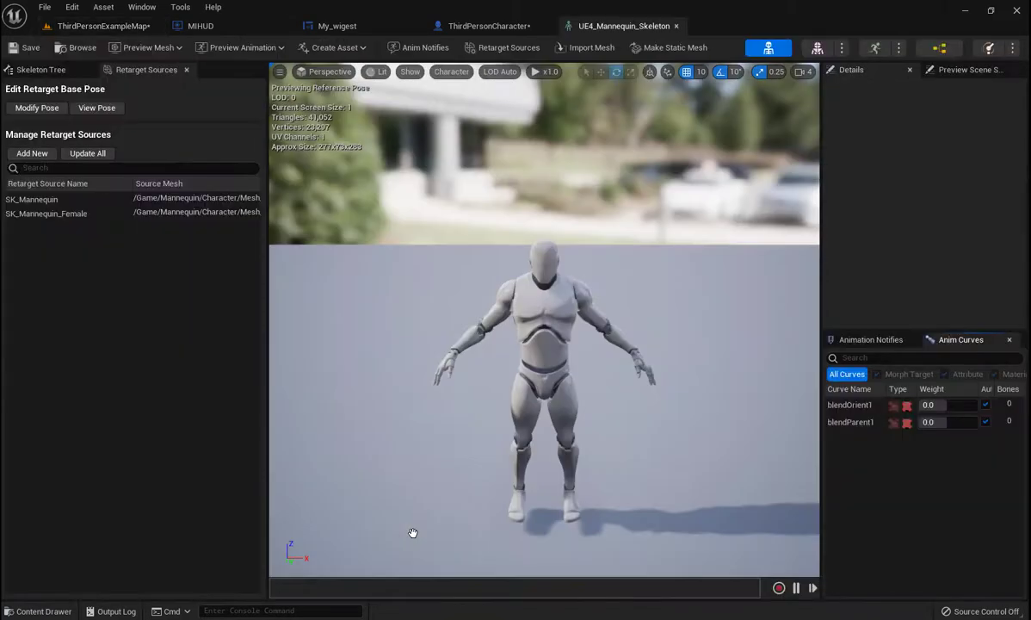
click(41, 69)
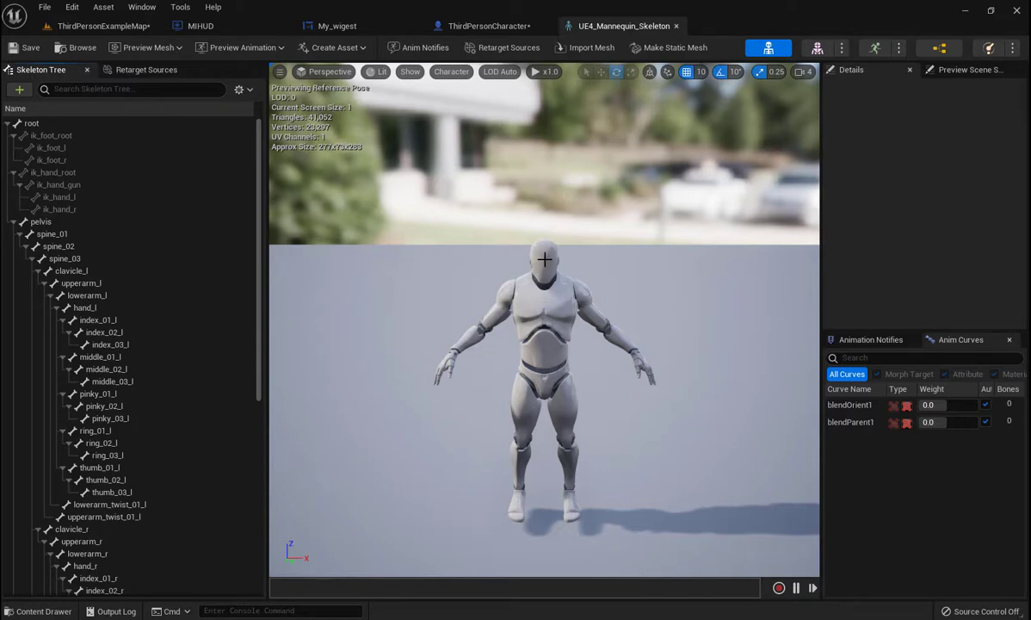
drag(544, 256, 529, 265)
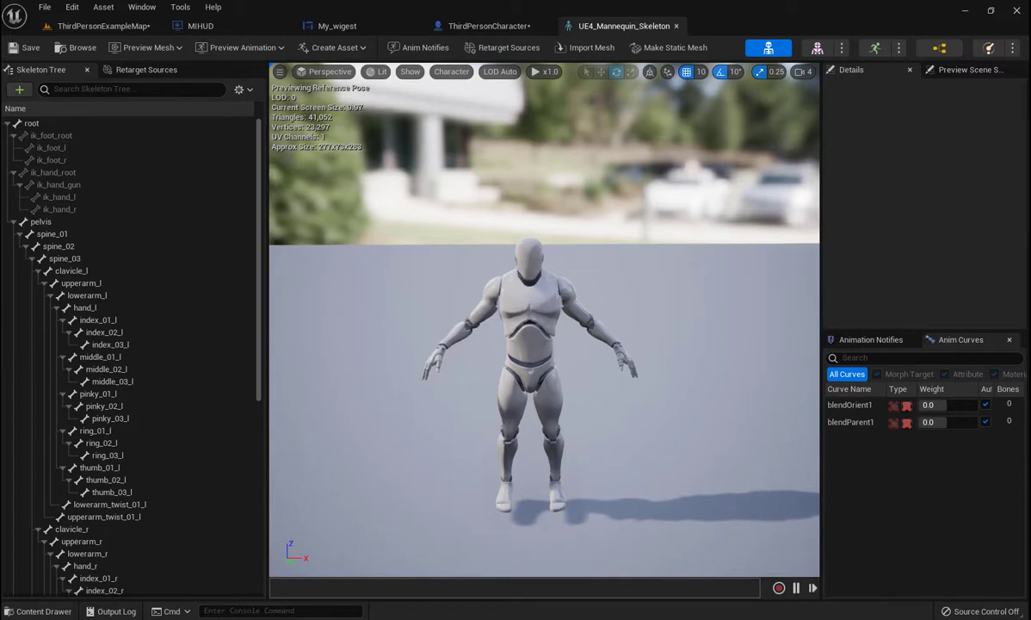
click(818, 49)
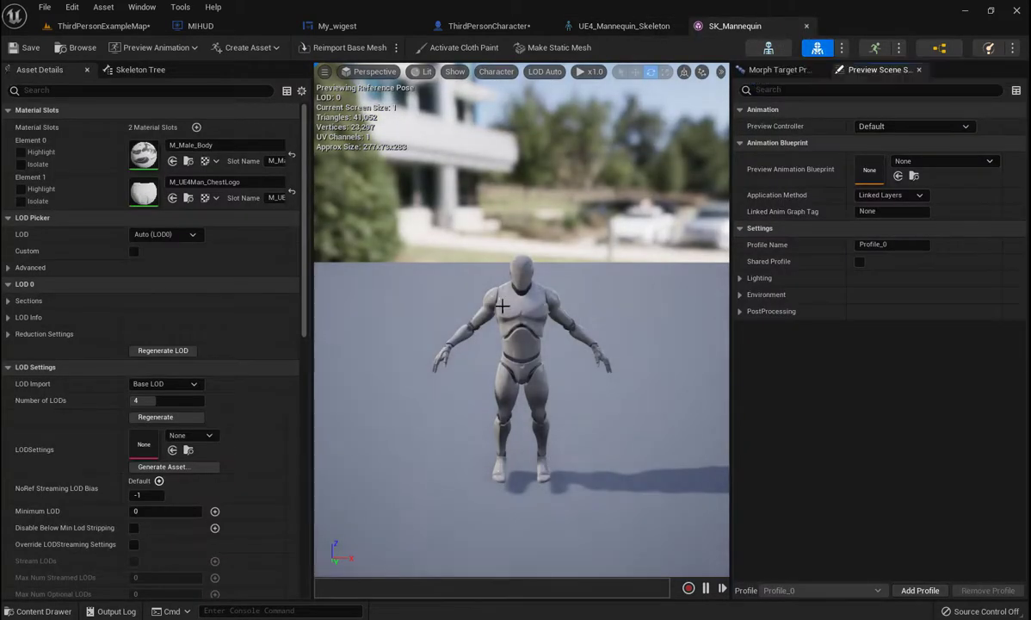
click(520, 268)
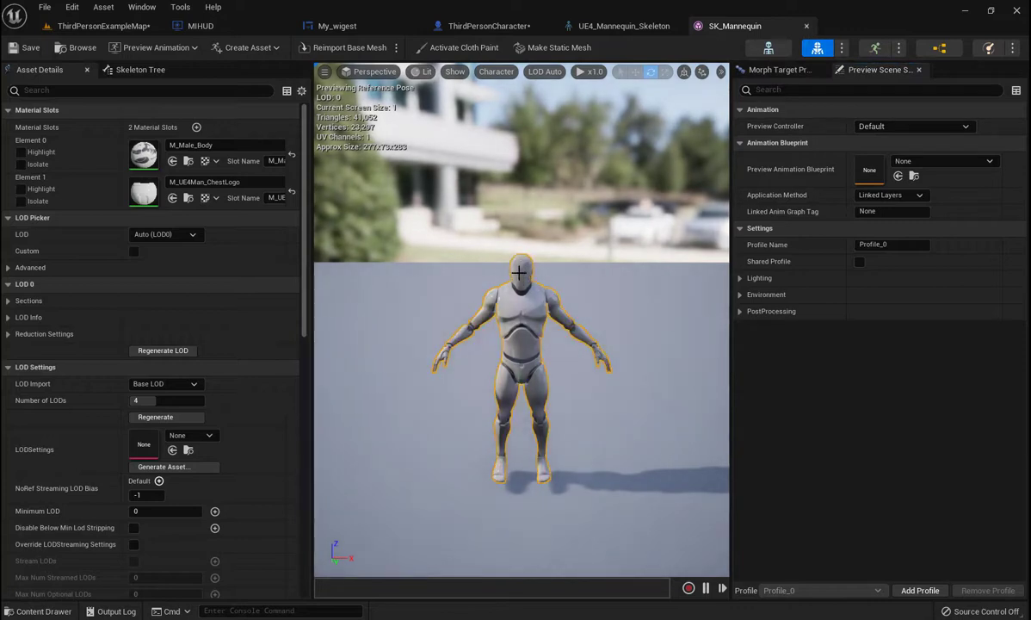
click(769, 47)
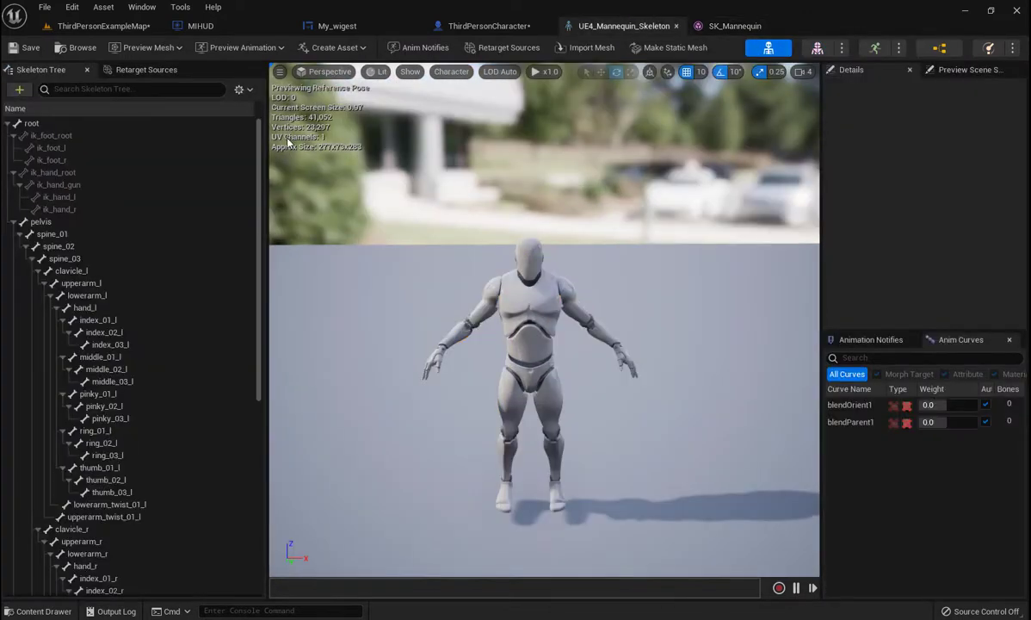
Inspect the root and pelvis bones, then filter the bone tree with 'he'.
mouse_move(50, 139)
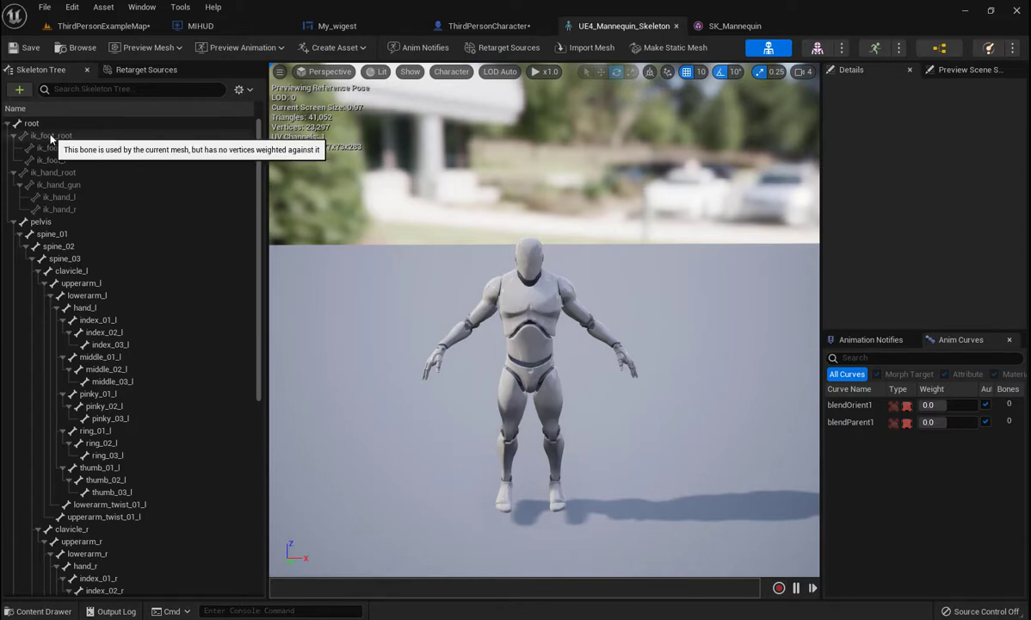
click(37, 123)
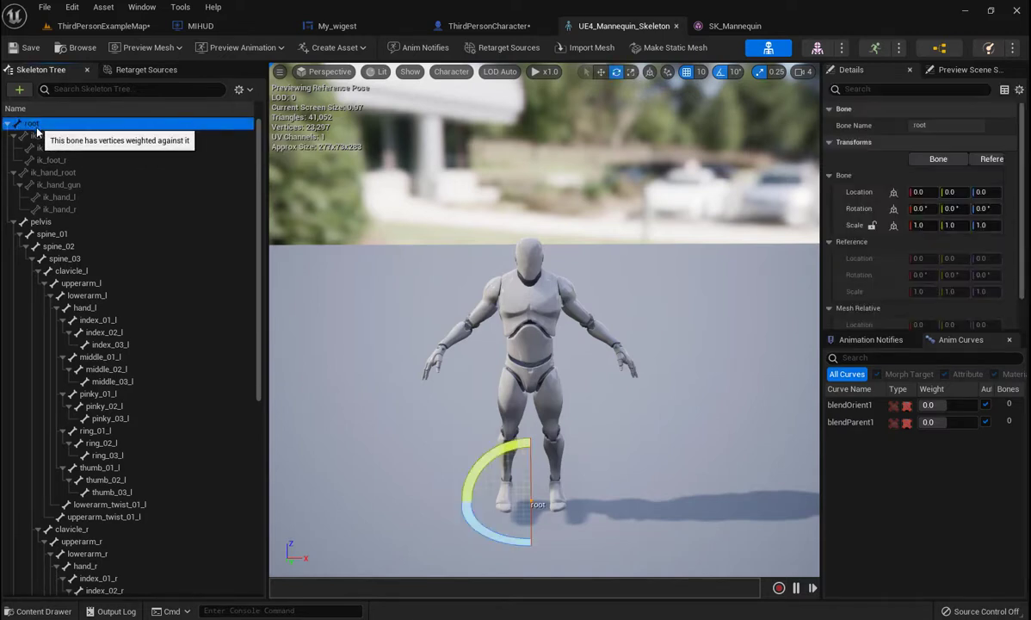
click(42, 224)
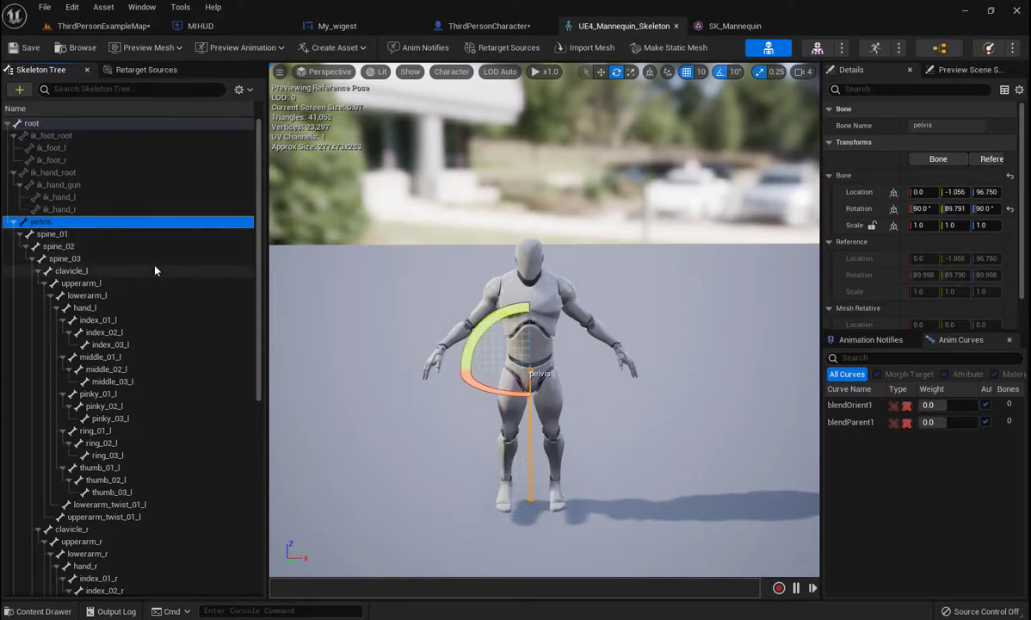
scroll(154, 271, down, 1)
scroll(155, 271, down, 3)
scroll(155, 271, down, 3)
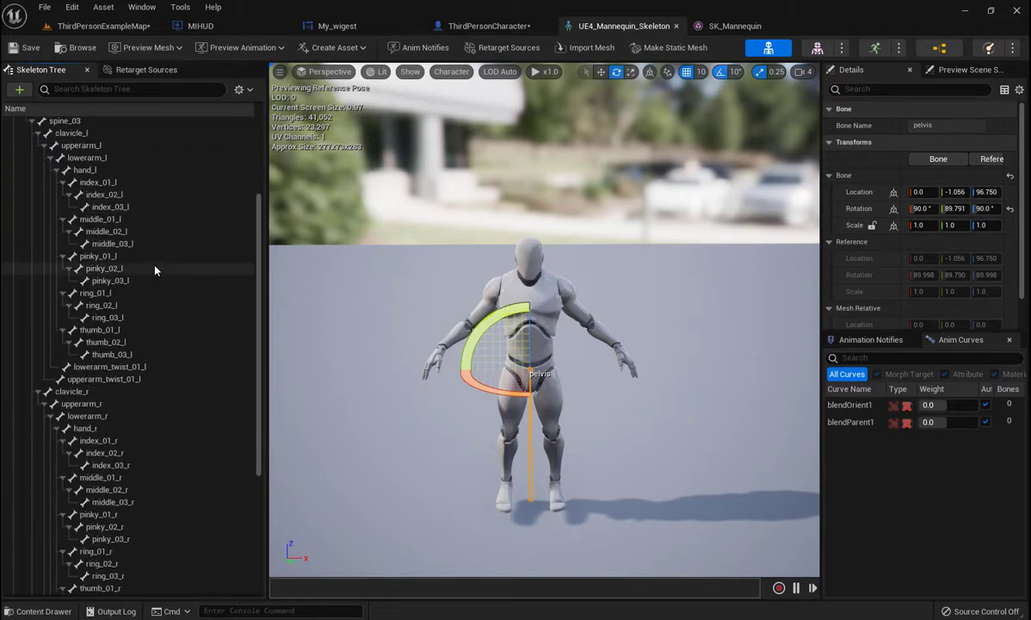
scroll(155, 270, up, 7)
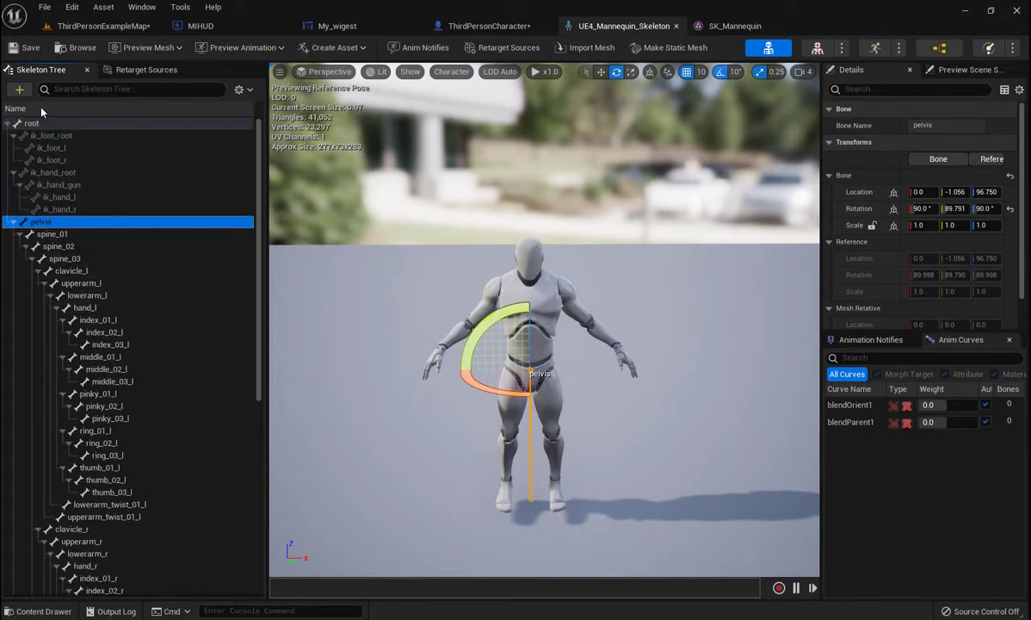
click(75, 87)
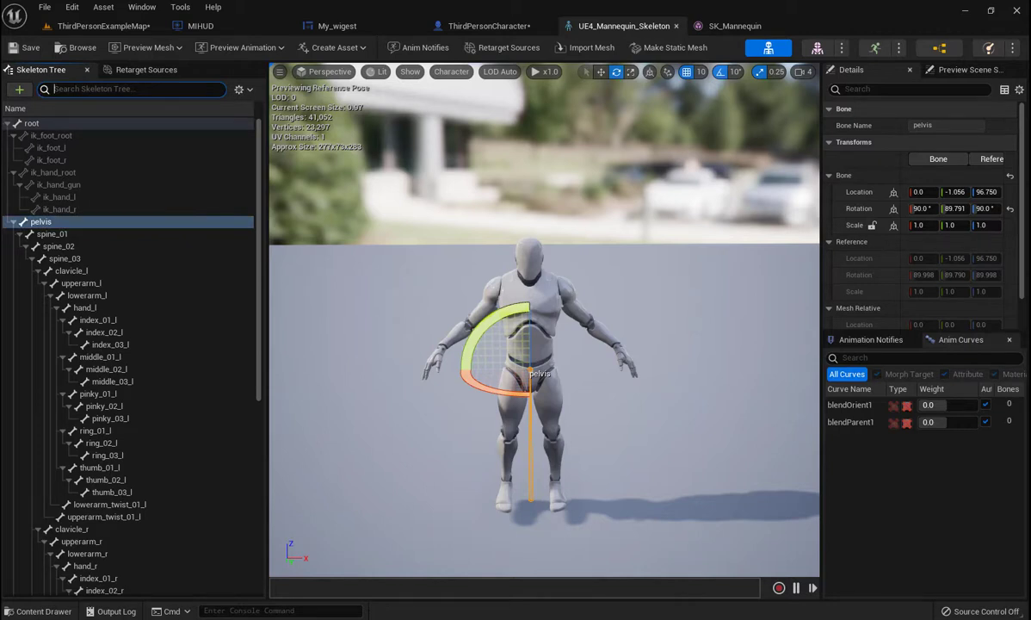
text(he)
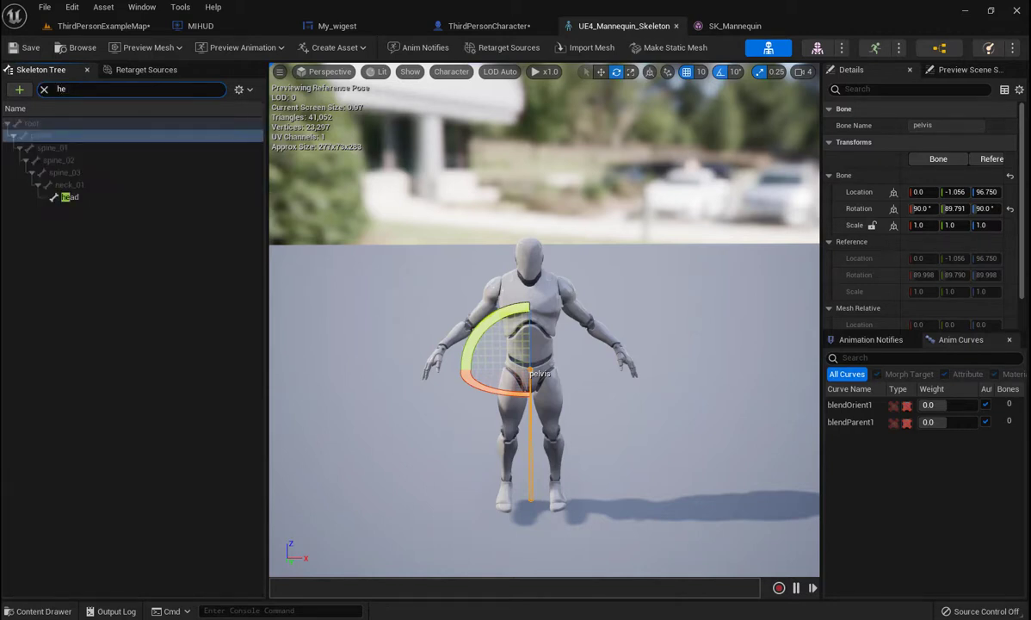
Pick the head bone, then set the Camera's Parent Socket to head via a 'he' search.
click(75, 199)
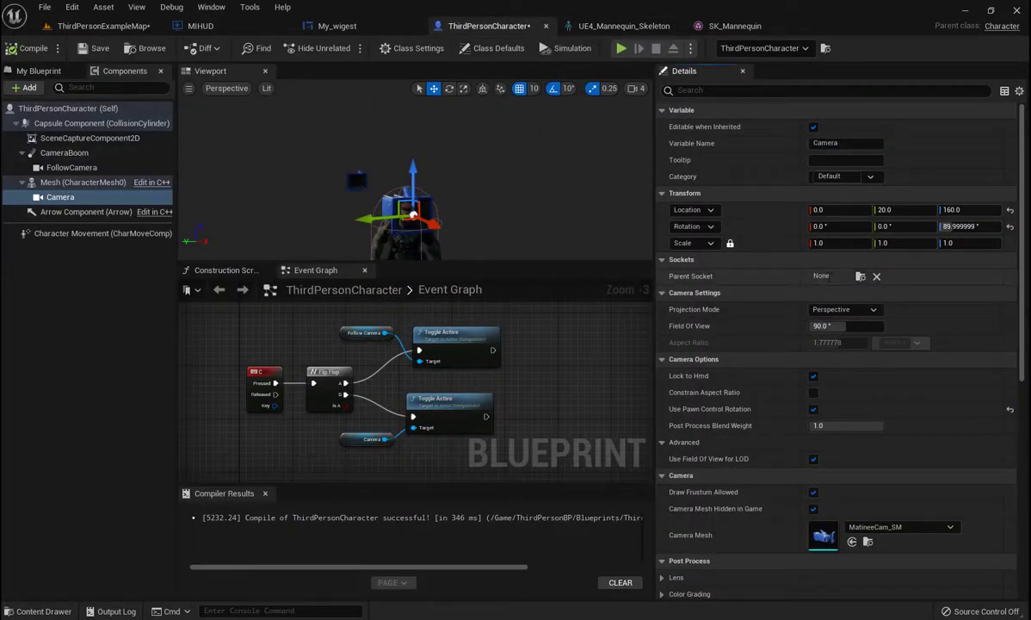
click(861, 277)
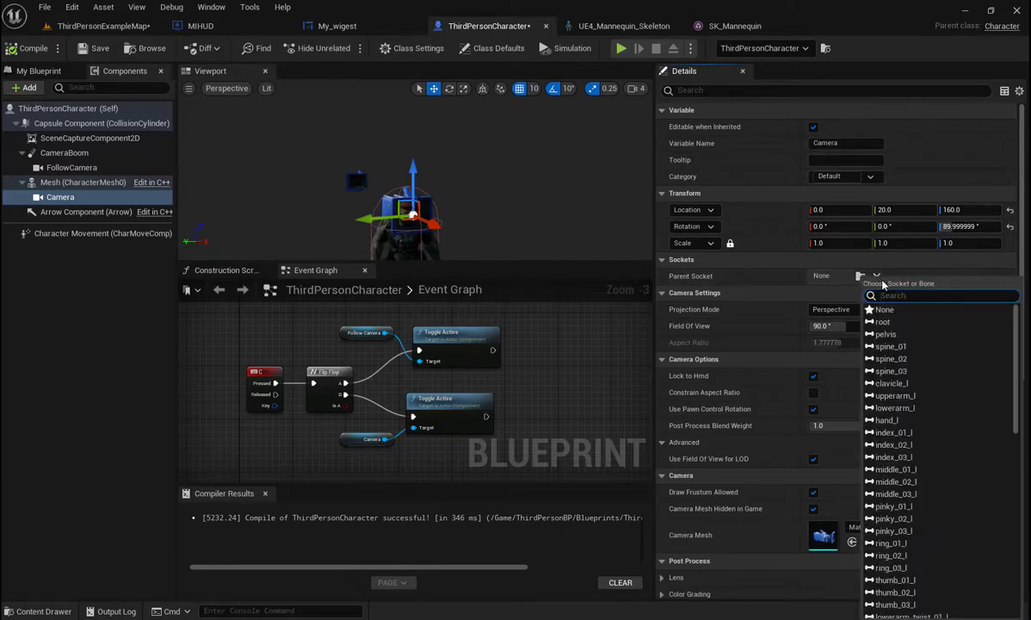
text(head)
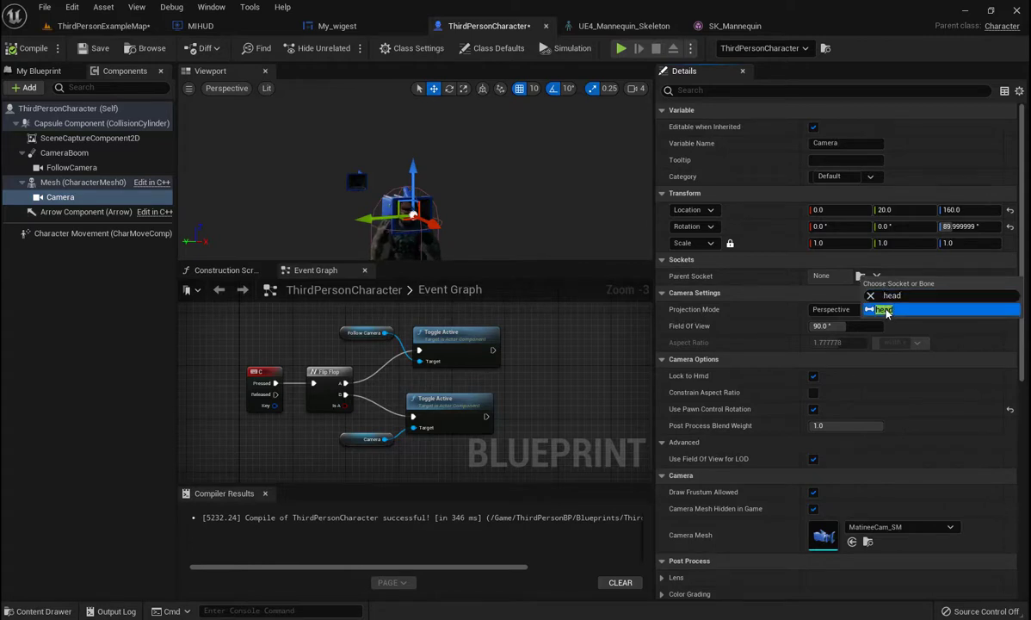
click(888, 311)
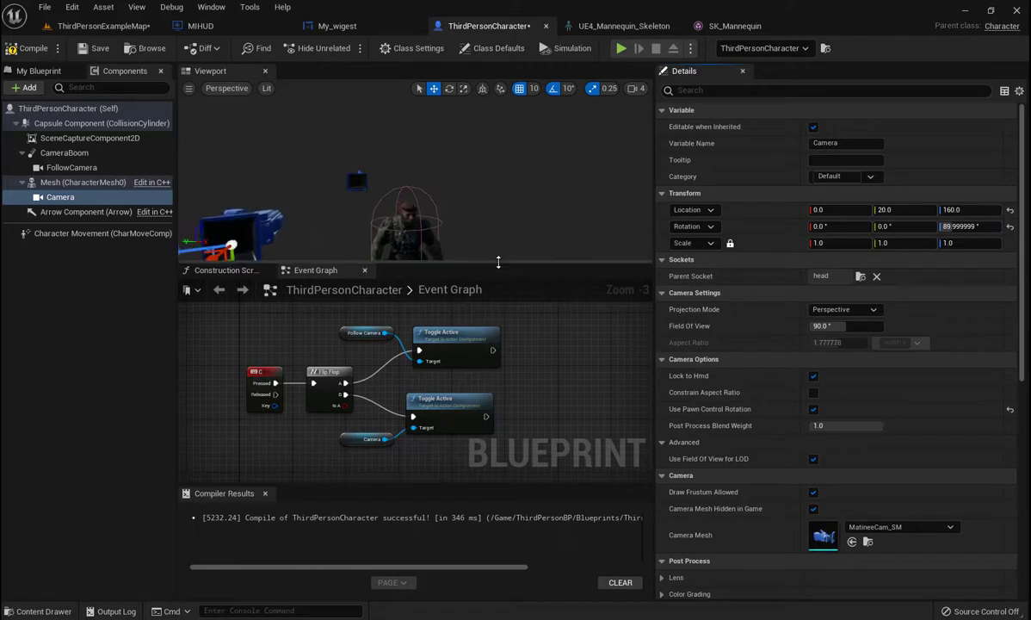
Enlarge the viewport and set the head camera's Location Y and Z to 0.
drag(498, 270, 410, 440)
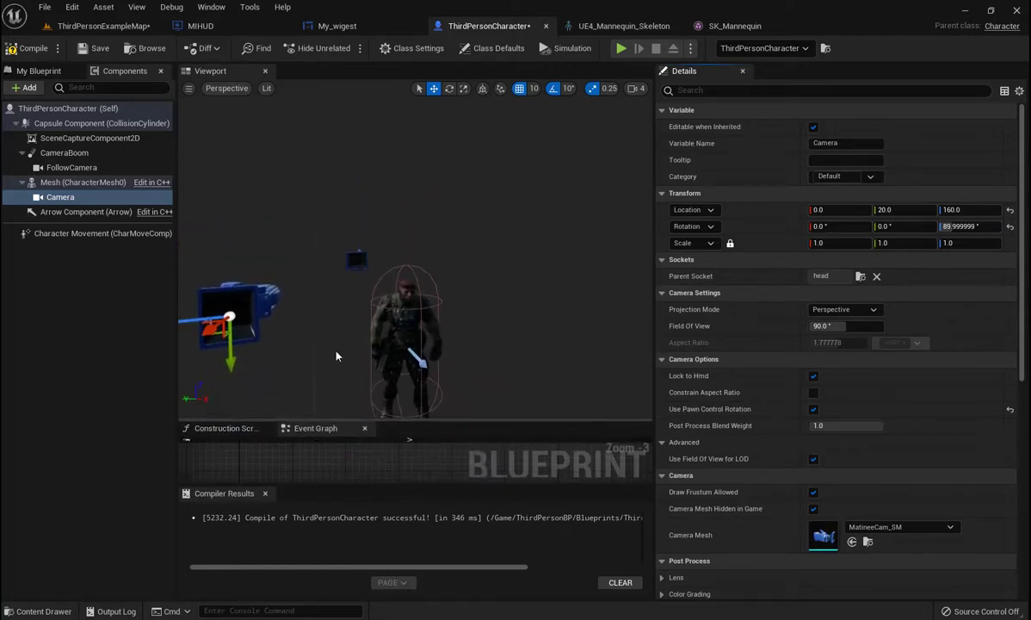
scroll(279, 330, down, 3)
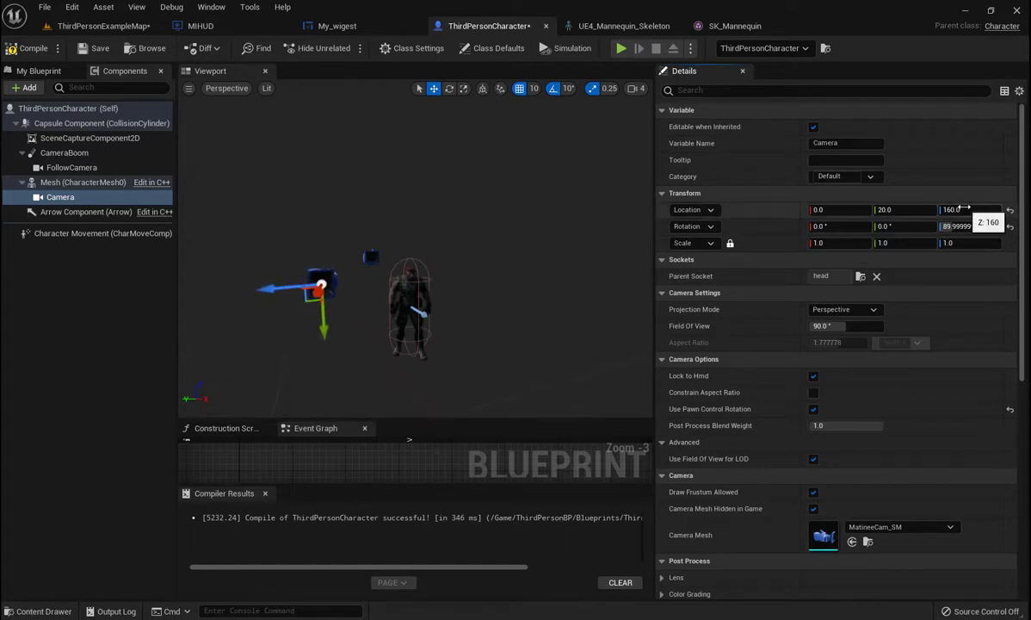
click(894, 210)
text(0)
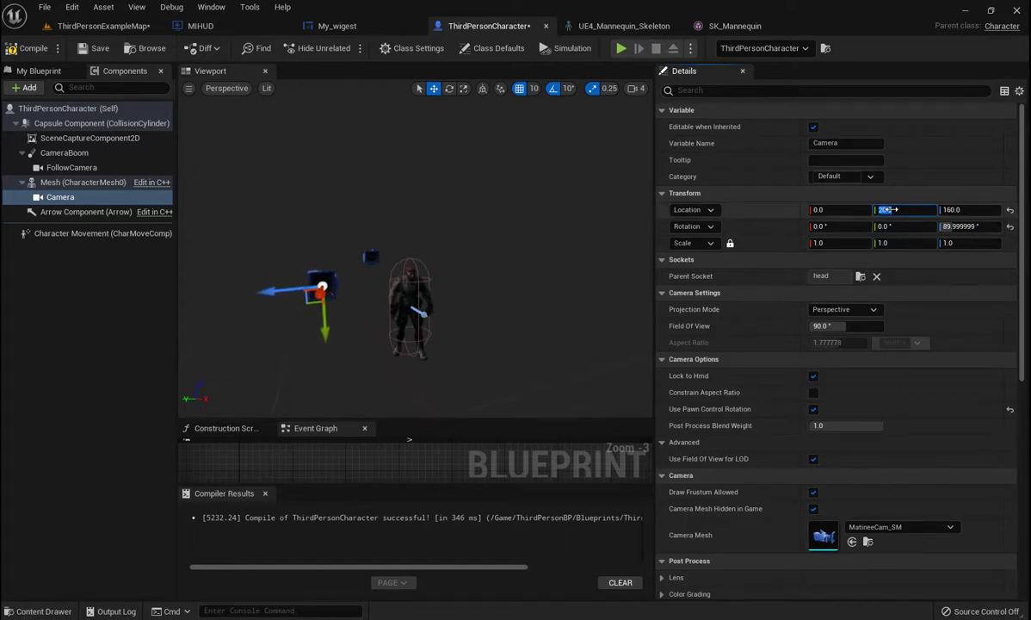
click(952, 211)
text(00)
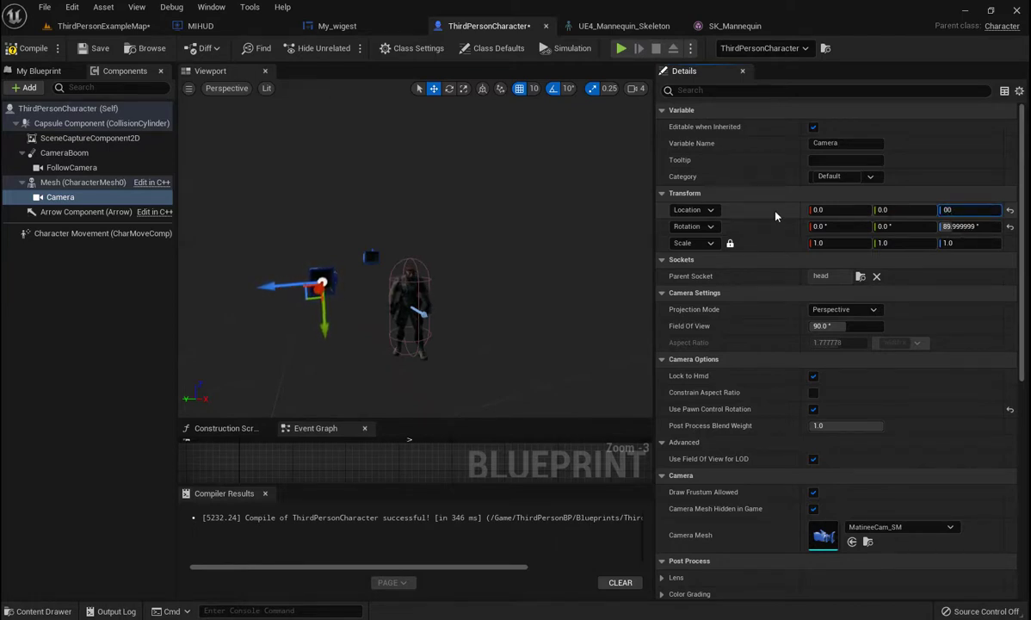
key(Return)
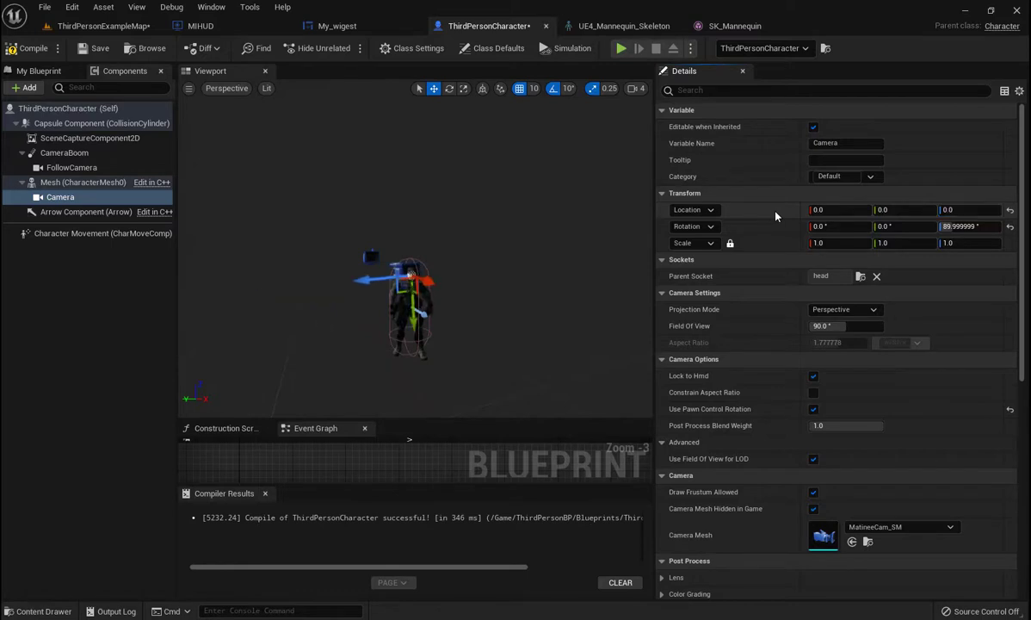
scroll(413, 258, up, 5)
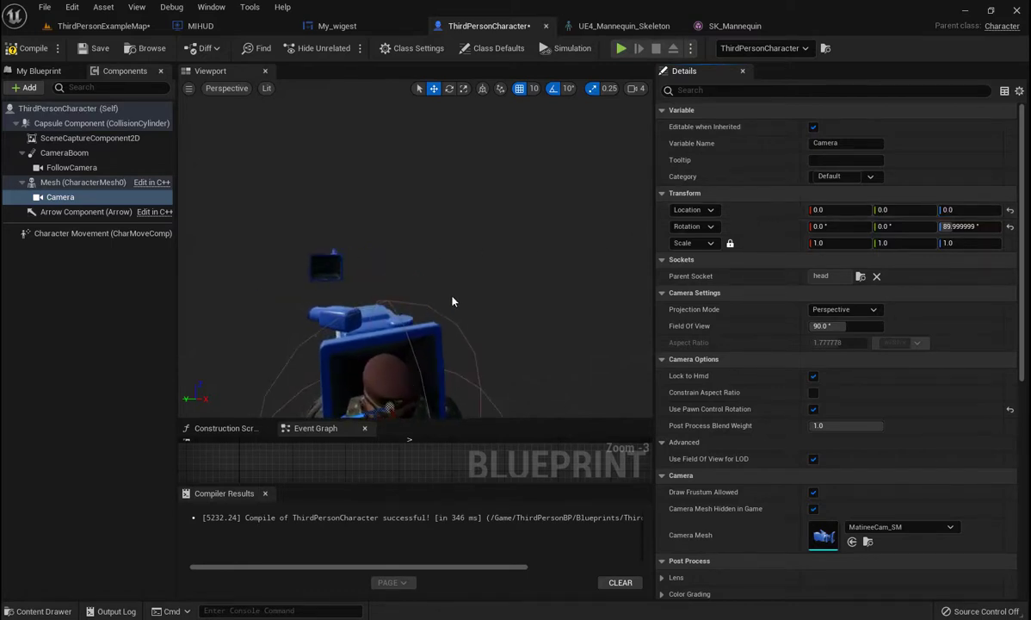
scroll(452, 302, down, 4)
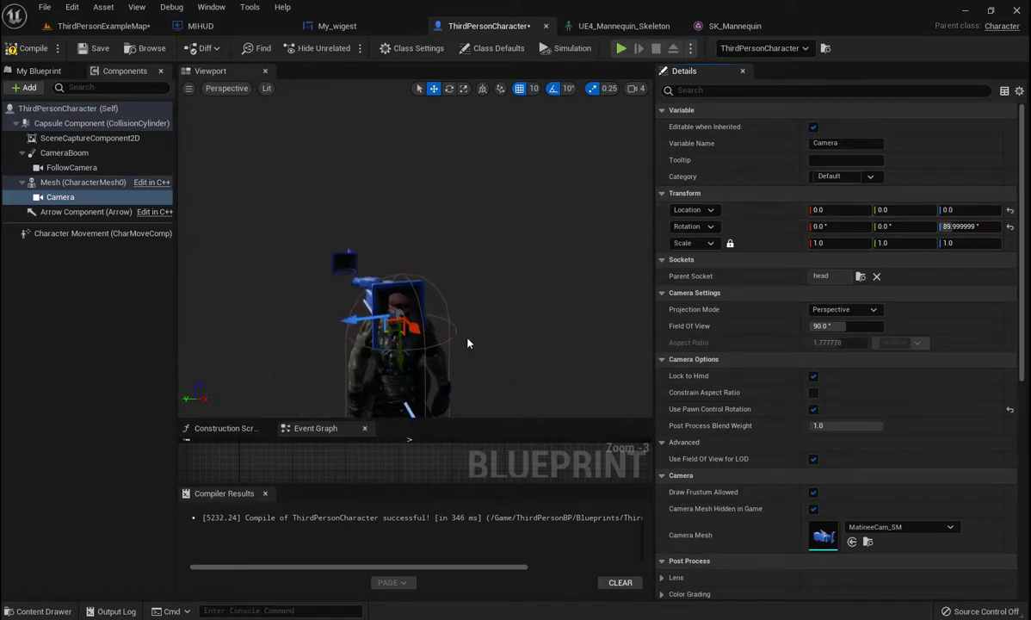
Briefly play-test the head camera, then drag it about 30 units along Y.
click(622, 49)
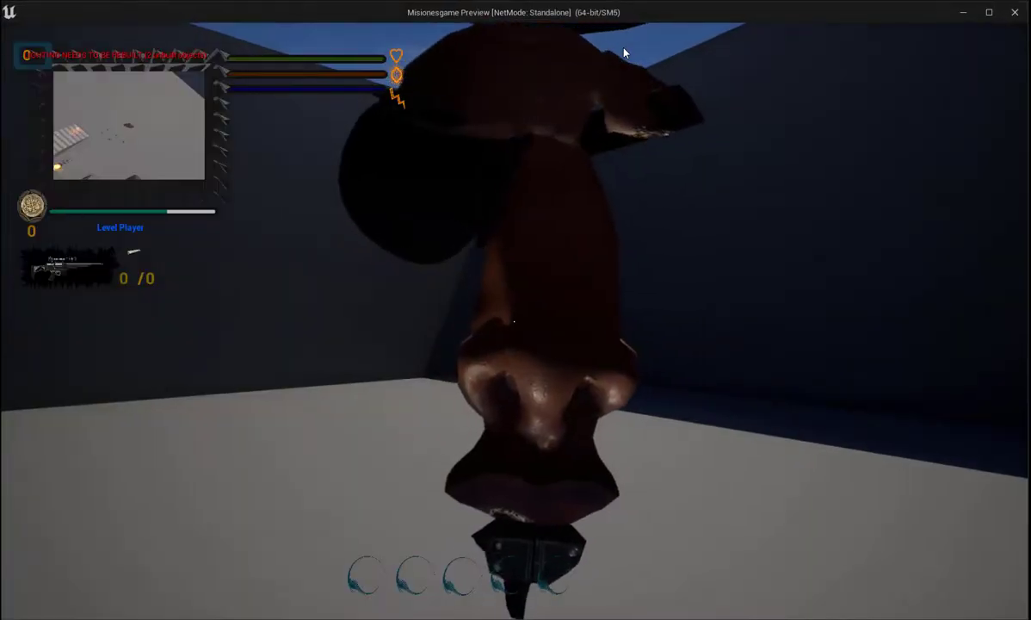
key(Escape)
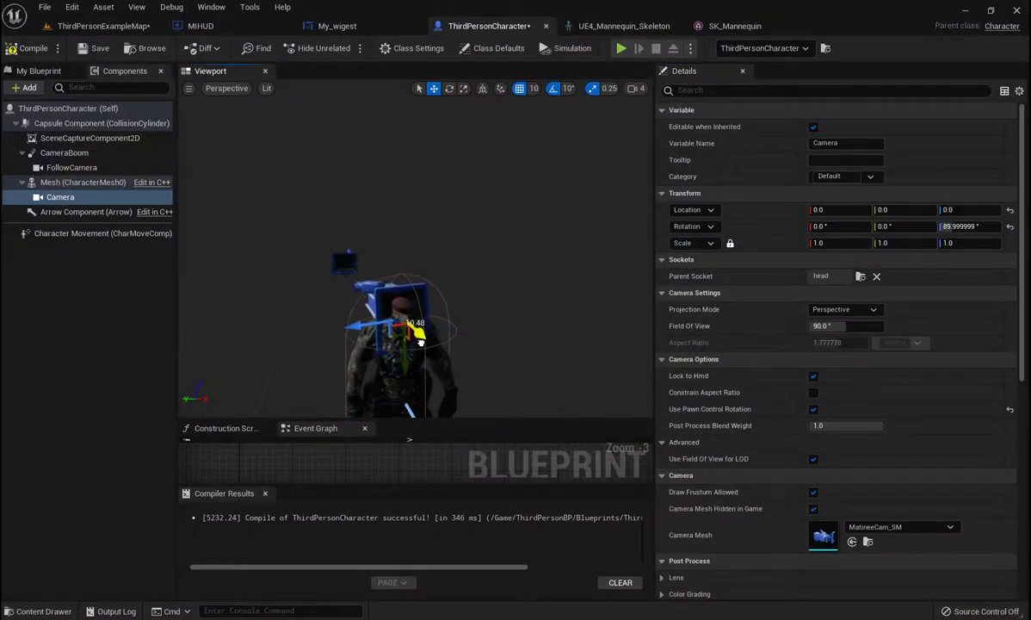
drag(420, 343, 413, 328)
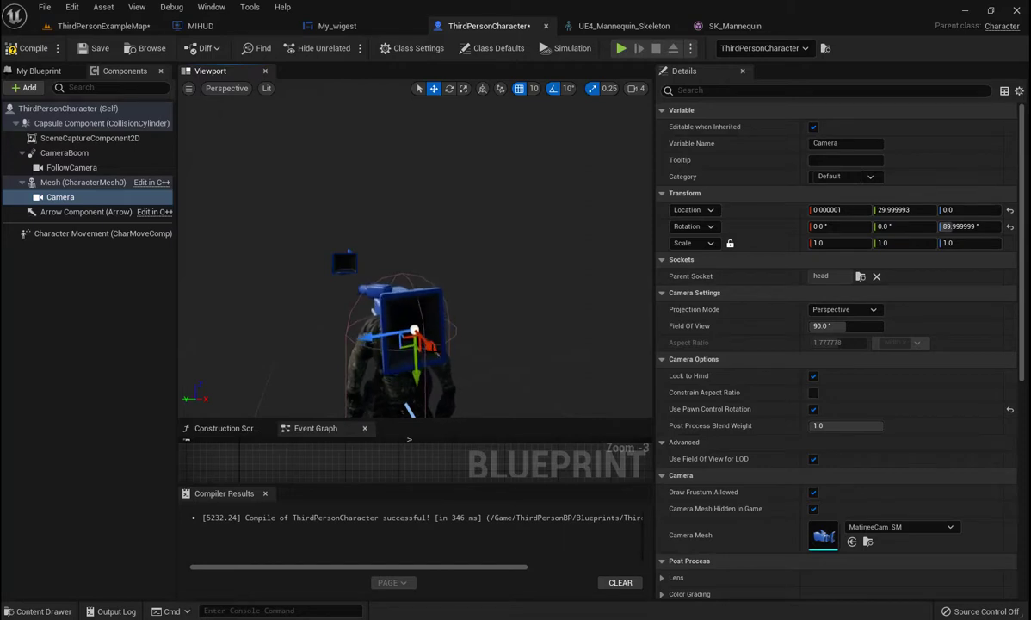
Turn off viewport snapping, try repositioning the camera, and undo the last move.
click(554, 88)
click(519, 88)
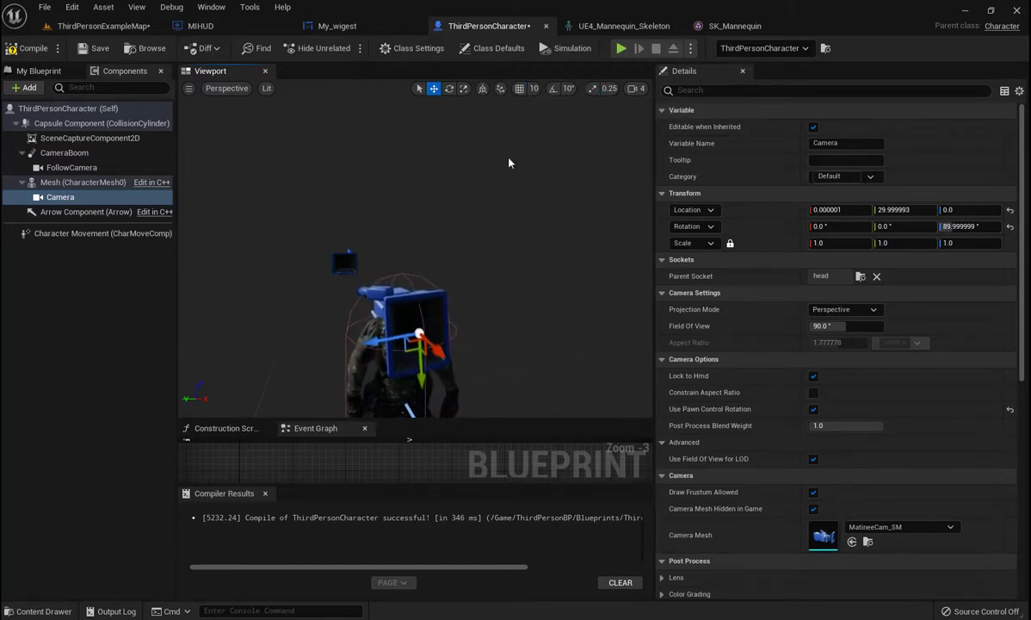
middle_drag(477, 310, 728, 244)
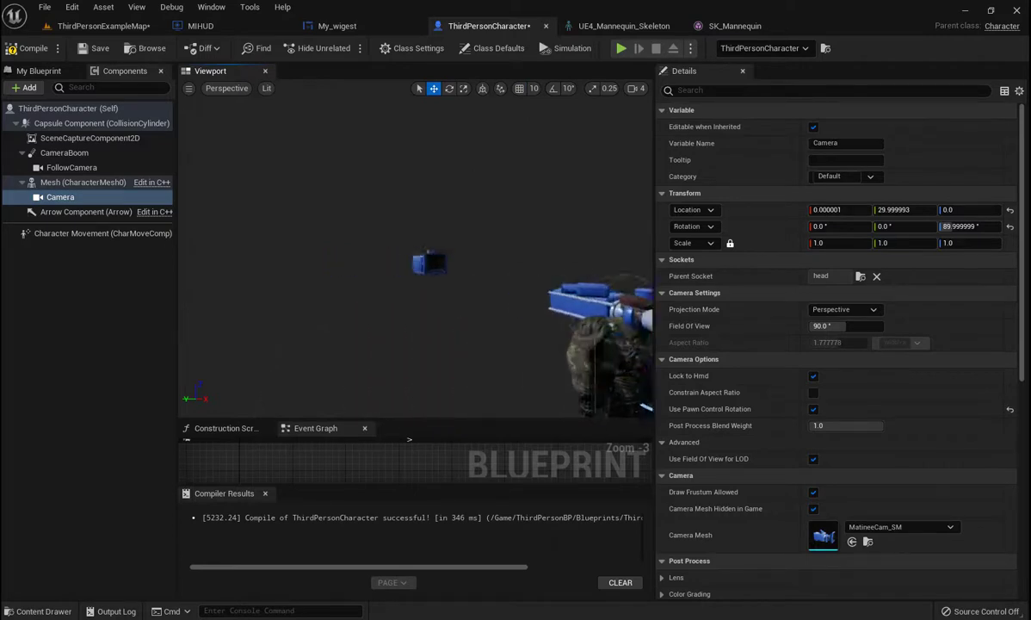
middle_drag(706, 301, 607, 312)
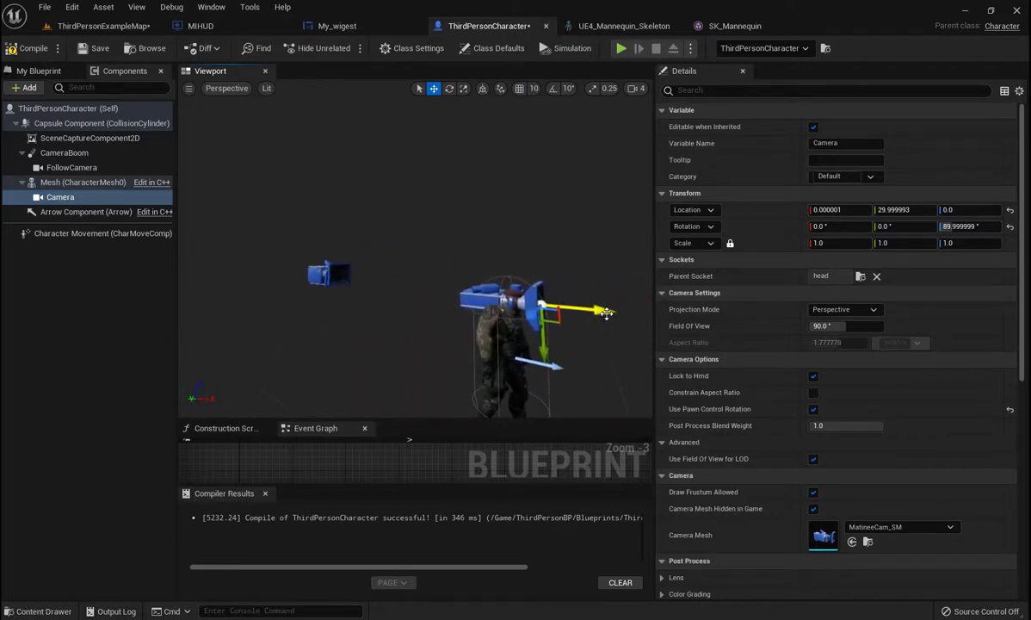
mouse_move(607, 312)
mouse_down()
mouse_move(593, 316)
mouse_move(592, 307)
mouse_move(585, 332)
mouse_move(465, 344)
mouse_up()
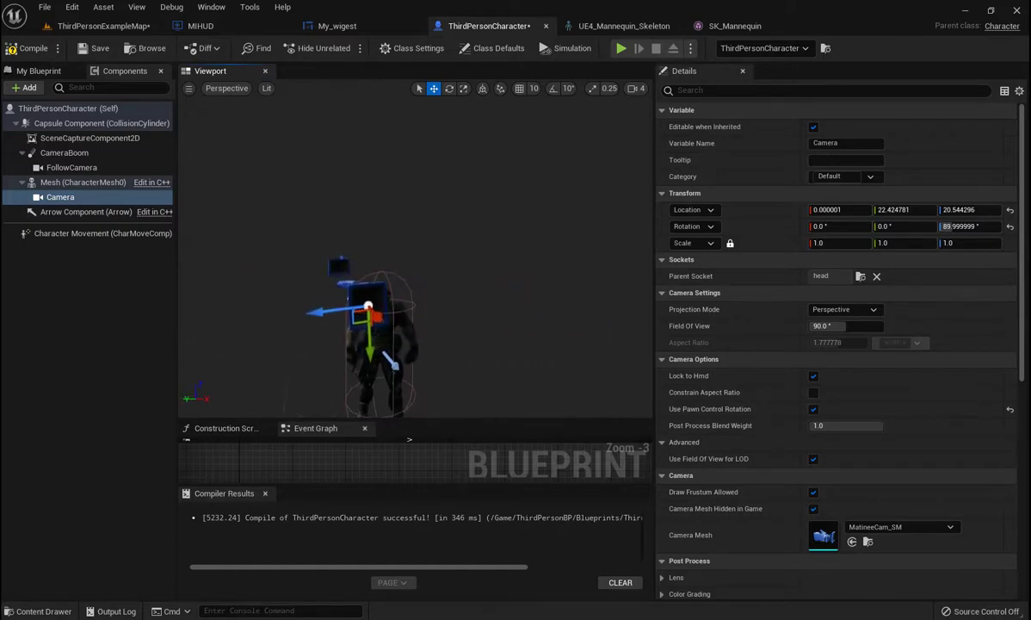
key(ctrl+z)
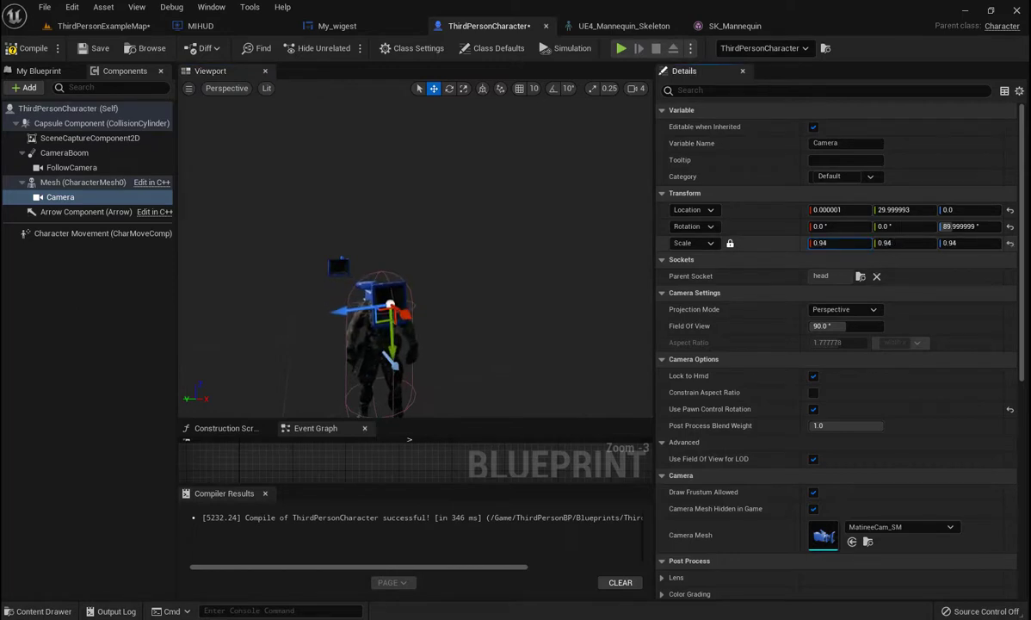
Scale the head camera to 1.78, compile the blueprint, and start a play test.
drag(839, 243, 861, 243)
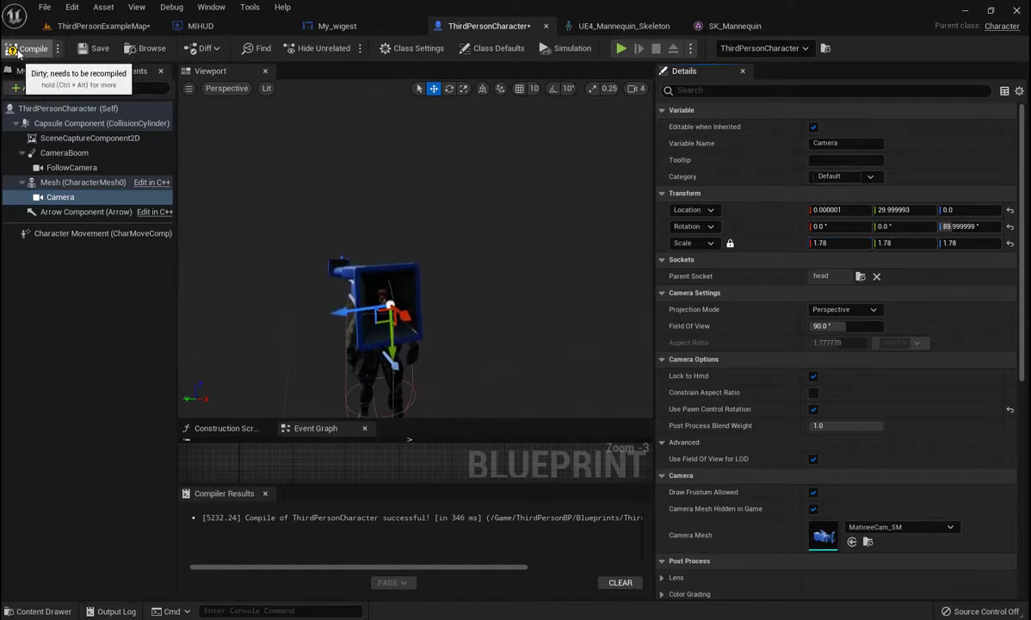
click(19, 51)
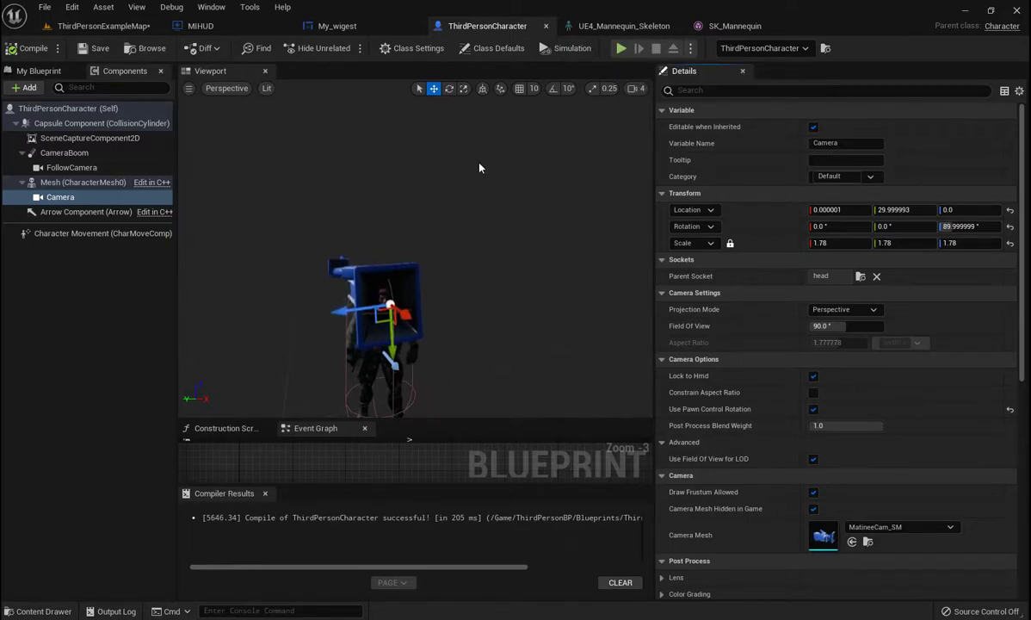
click(620, 49)
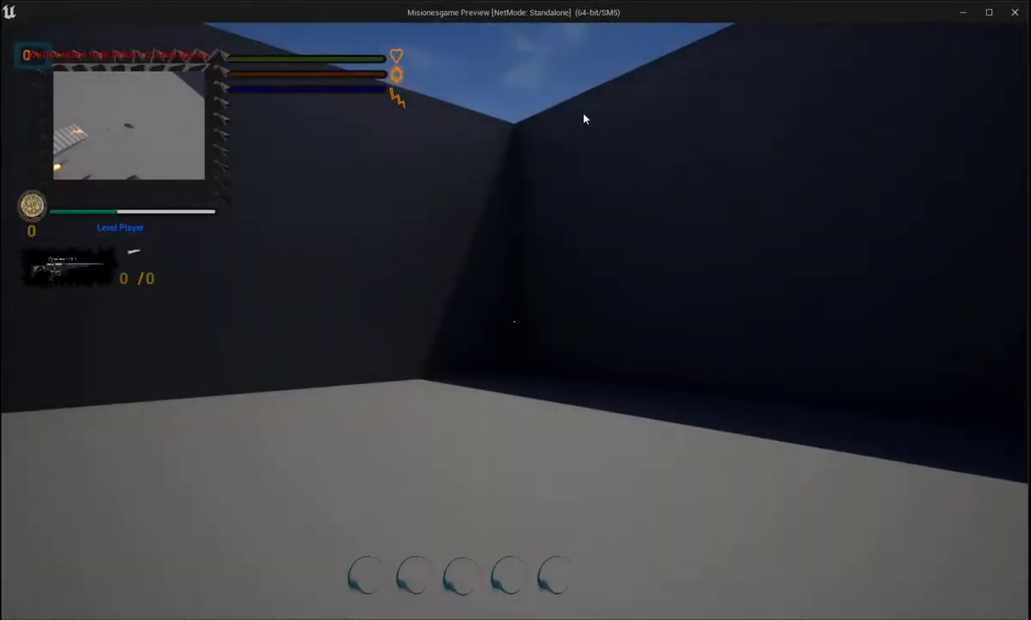
Walk the character forward with W to check the head camera view, then exit with Esc.
click(450, 152)
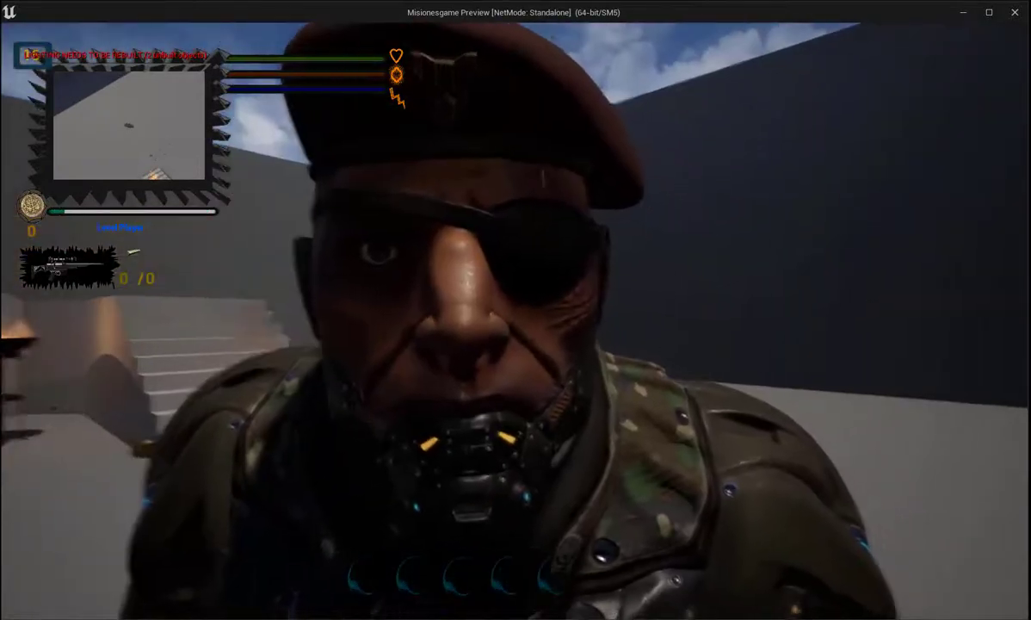
key(w)
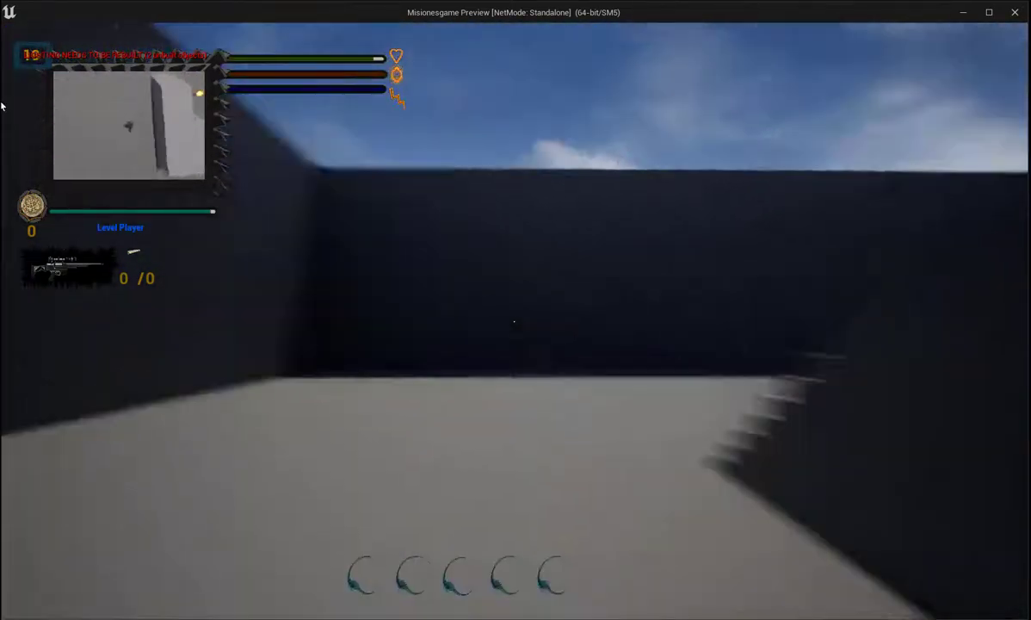
key(w)
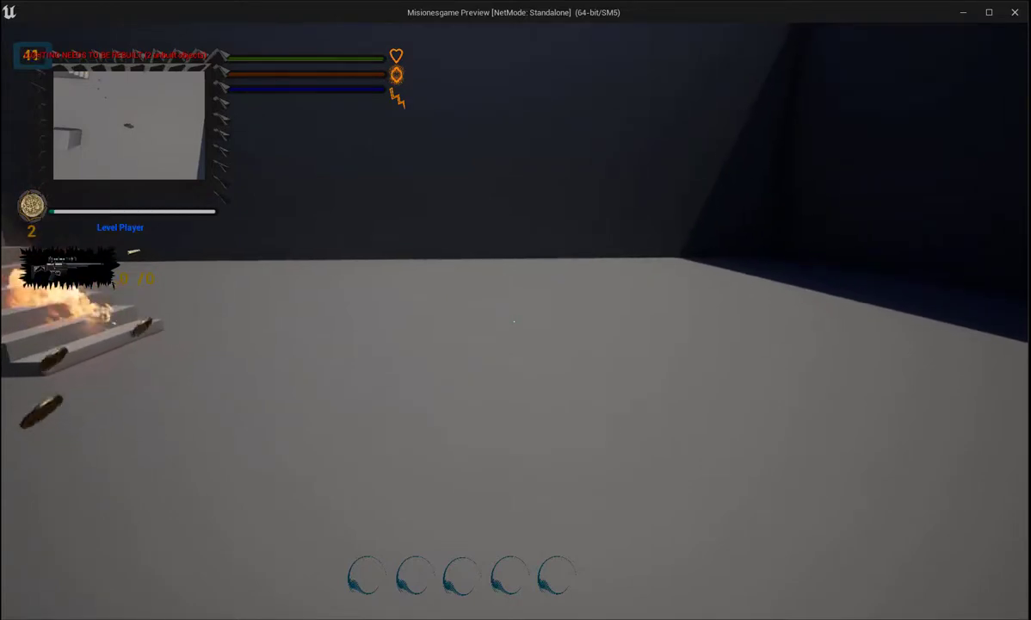
key(Escape)
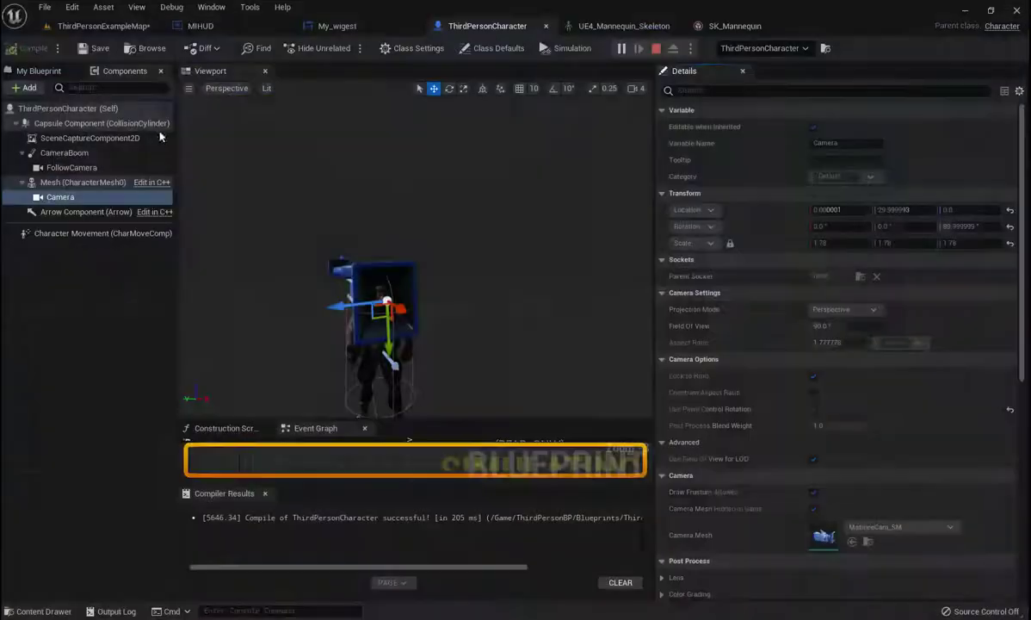